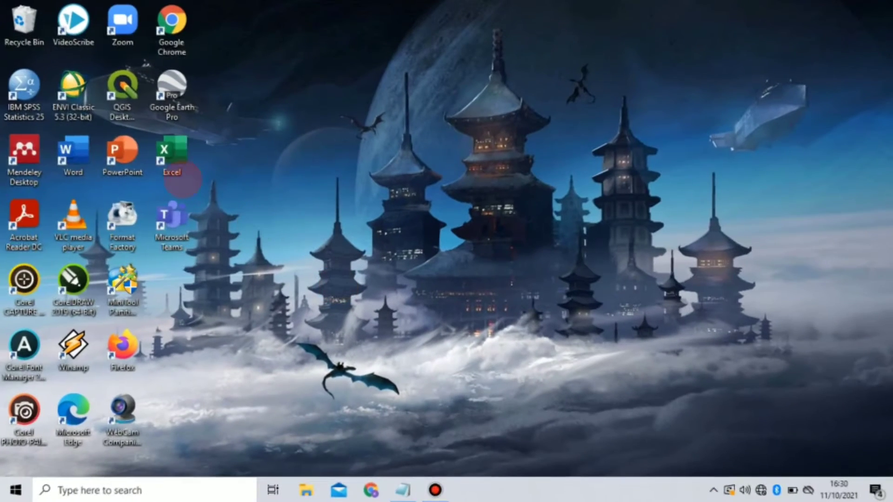
Launch ENVI Classic and open the Layer Stacking parameters
left_click(85, 98)
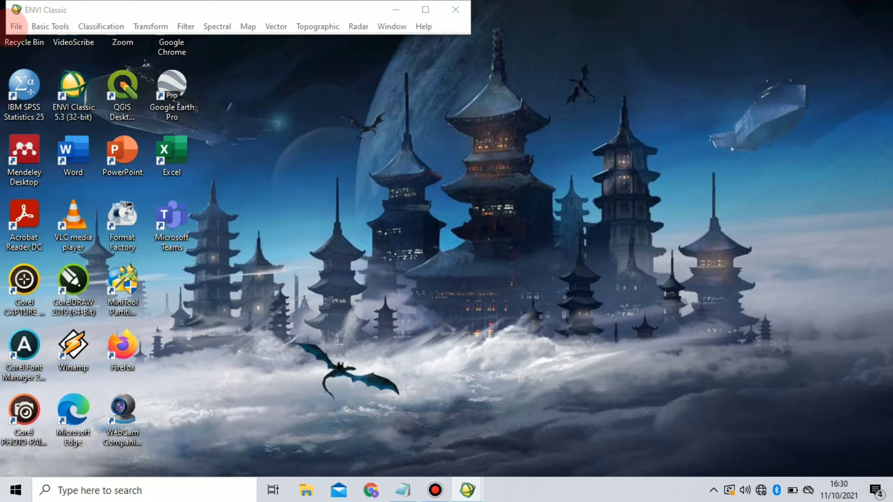
left_click(61, 26)
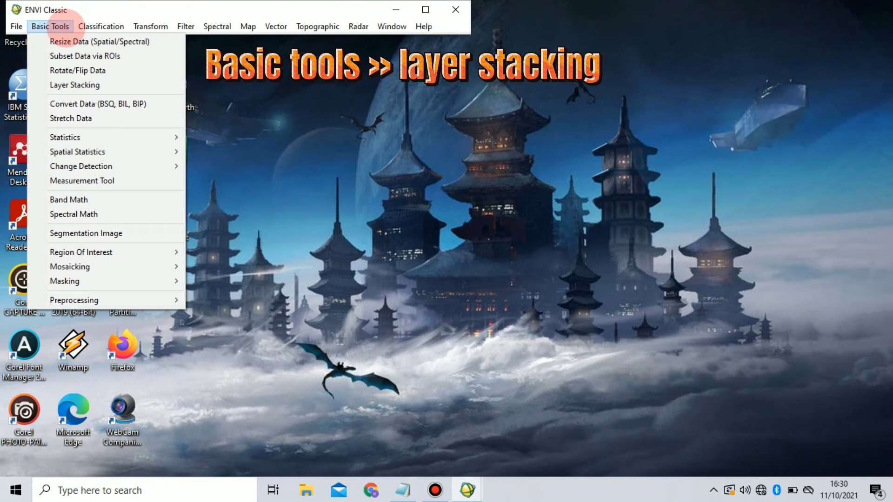
left_click(135, 84)
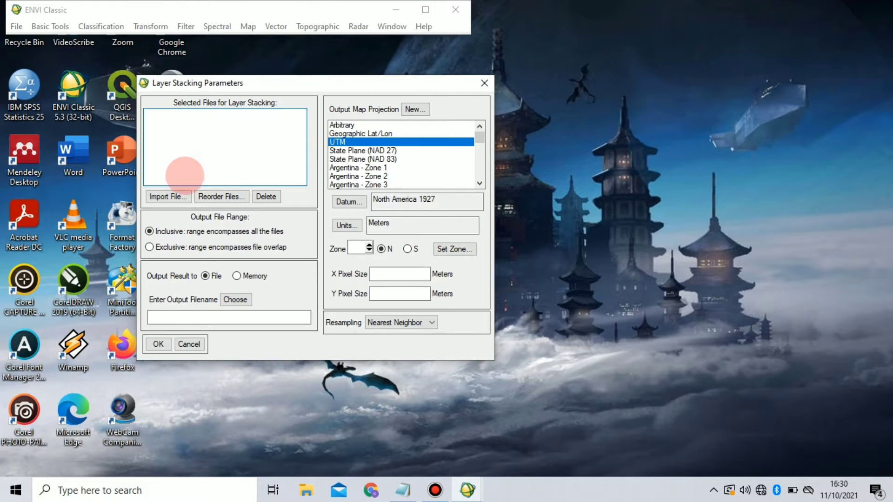
Start importing a new file for the layer stack and browse to the ACARA 3 folder in LAPRAK KPJ SMT 3 under PENDIDIKAN GEOGRAFI 2020
left_click(169, 197)
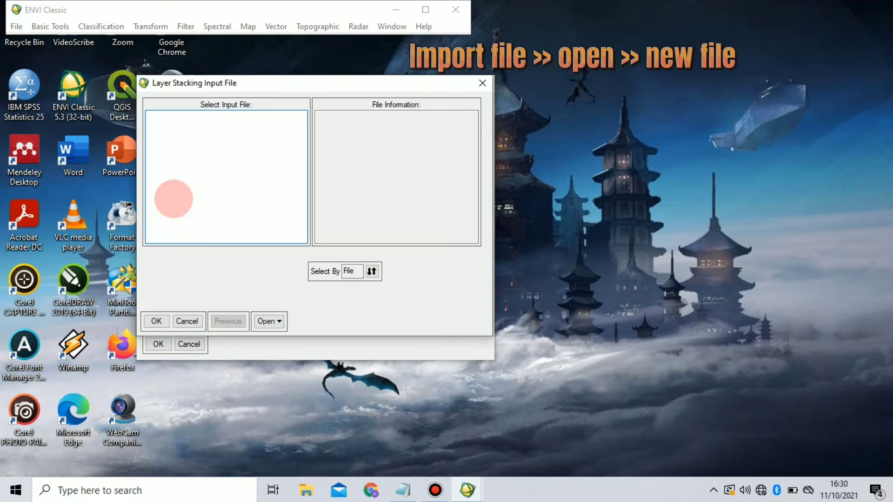
left_click(274, 321)
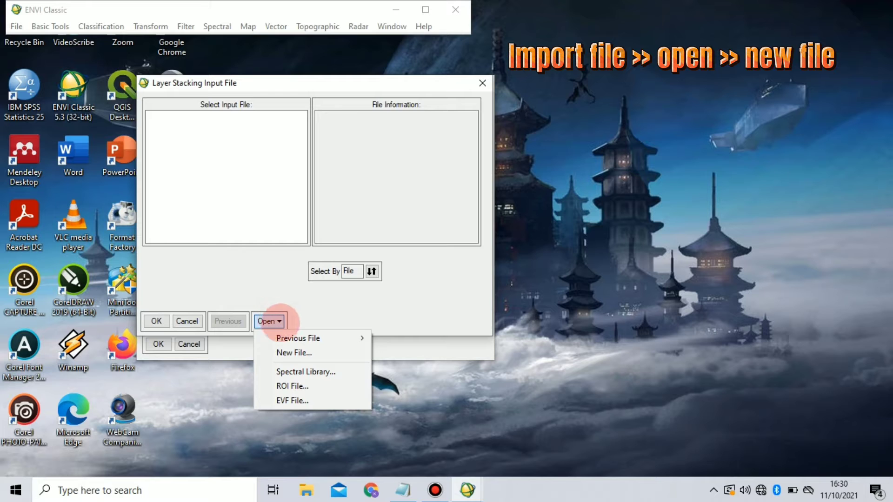
left_click(294, 353)
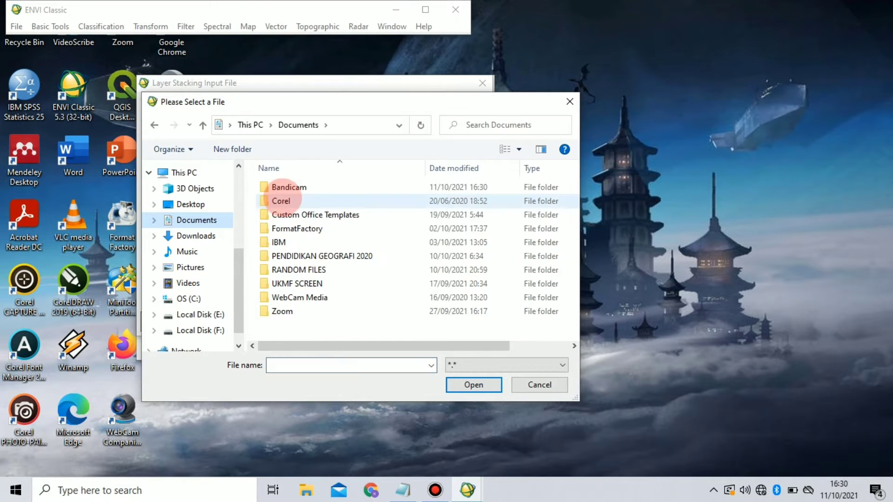
double_click(326, 256)
double_click(309, 190)
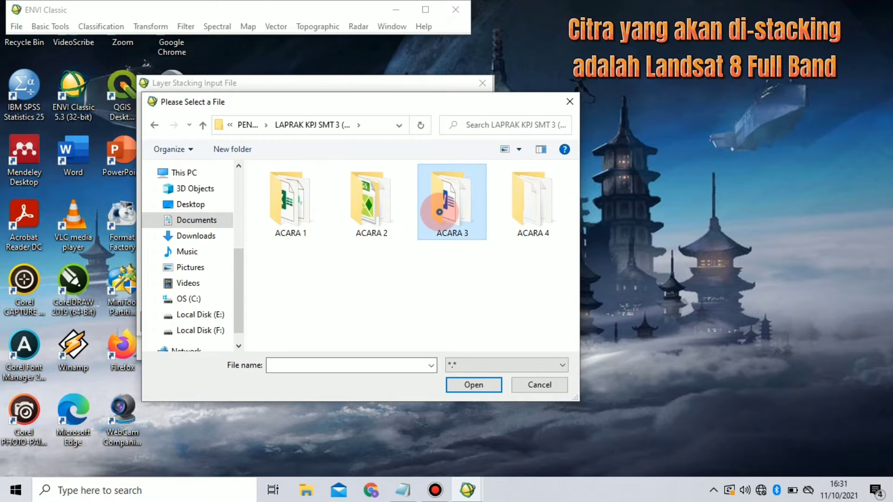
double_click(439, 212)
scroll(454, 247, "down", 5)
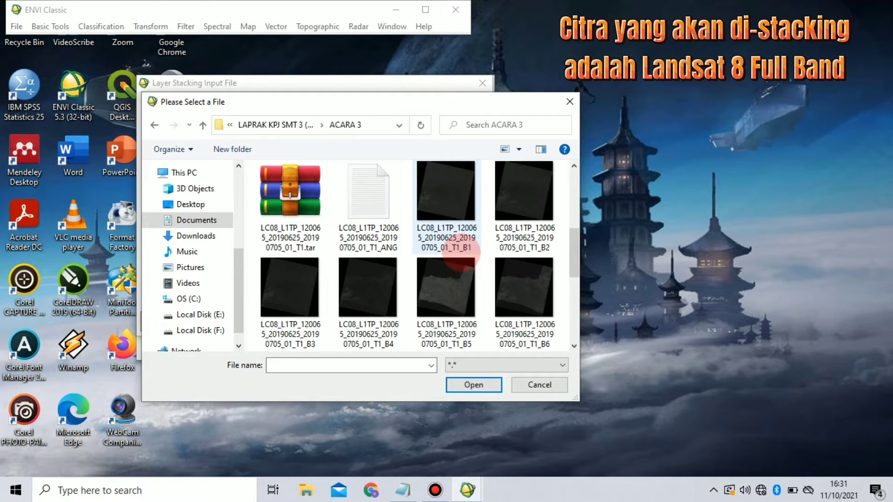
Select the Landsat 8 band images B1 through B11 together and open them as layer stacking inputs
left_click(447, 230)
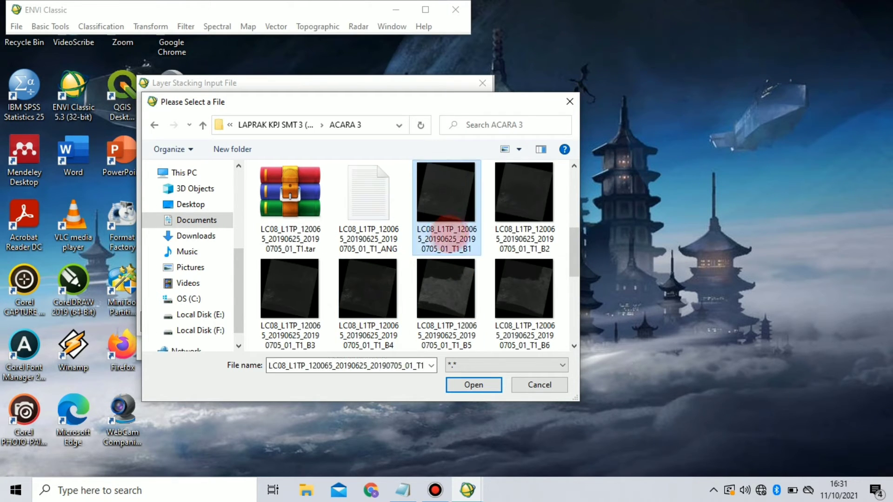
left_click(521, 196, "ctrl")
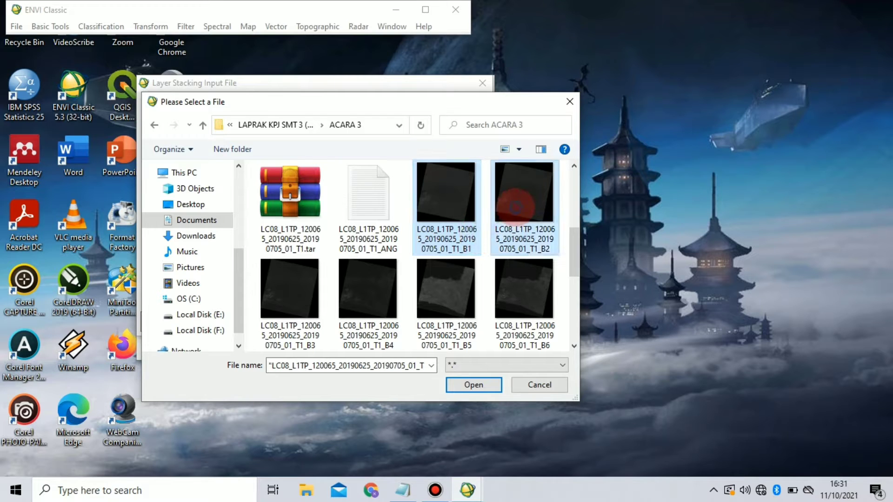
left_click(283, 291, "ctrl")
left_click(381, 288, "ctrl")
left_click(446, 289, "ctrl")
left_click(508, 288, "ctrl")
scroll(389, 293, "down", 1)
left_click(305, 281, "ctrl")
left_click(367, 286, "ctrl")
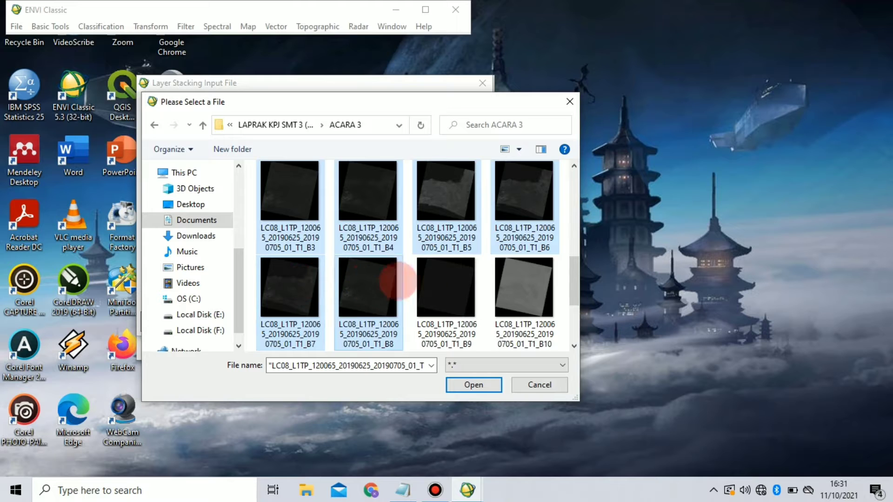
left_click(454, 283, "ctrl")
left_click(525, 291, "ctrl")
scroll(419, 274, "down", 1)
left_click(293, 286, "ctrl")
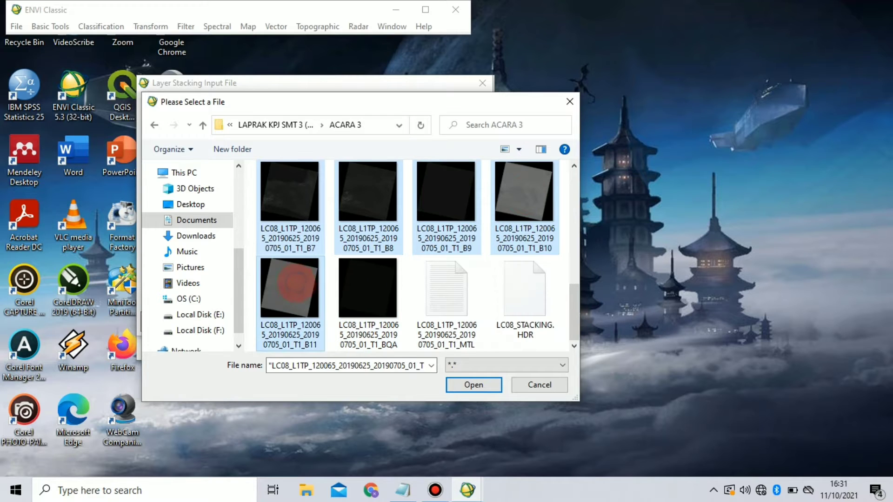
left_click(473, 384)
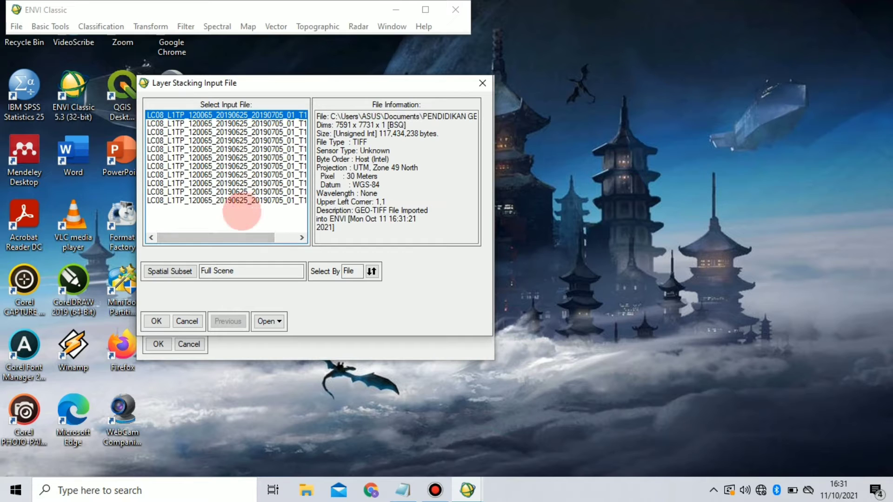
Add the B9 band image to the layer stack and set the UTM zone's hemisphere to S
left_click_drag(244, 238, 305, 237)
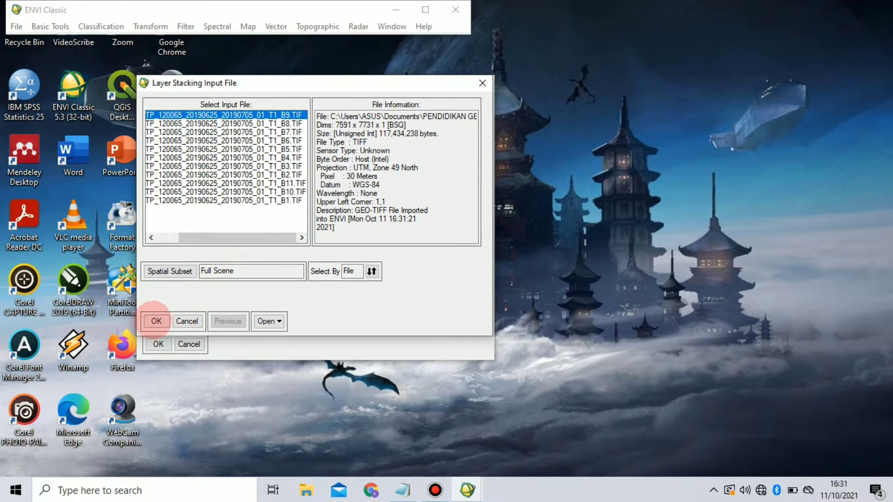
left_click(156, 321)
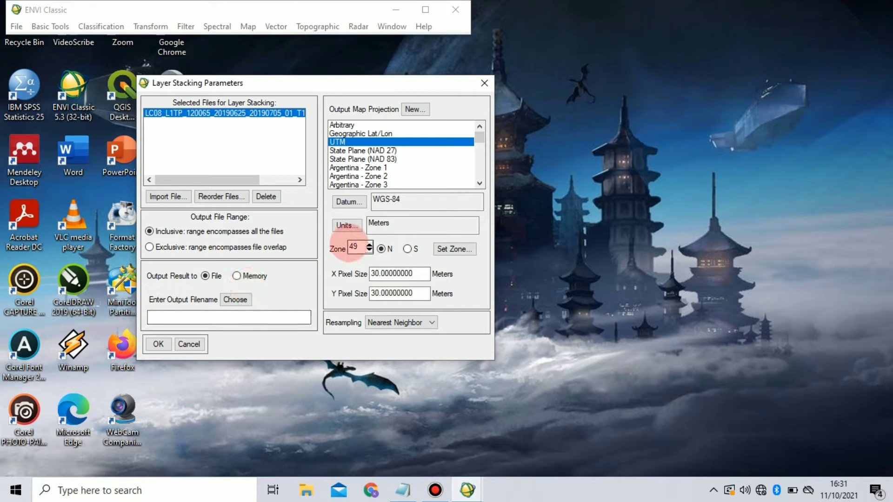
left_click(399, 200)
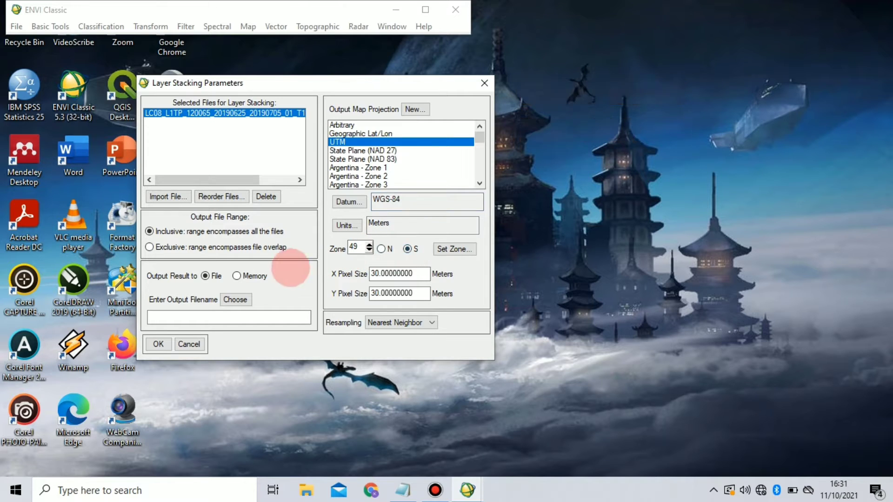
Try choosing LC08_STACKING in the ACARA 4 folder as the stack's output file, and close Layer Stacking without running it
left_click(243, 299)
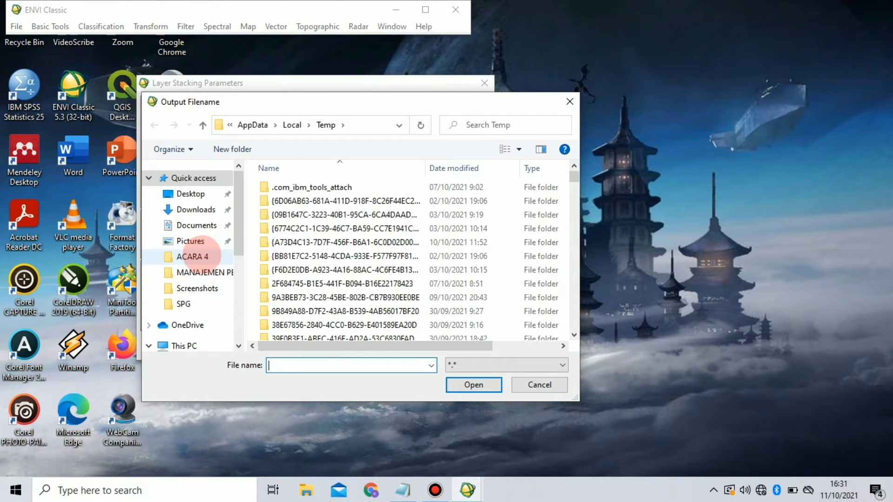
left_click(200, 256)
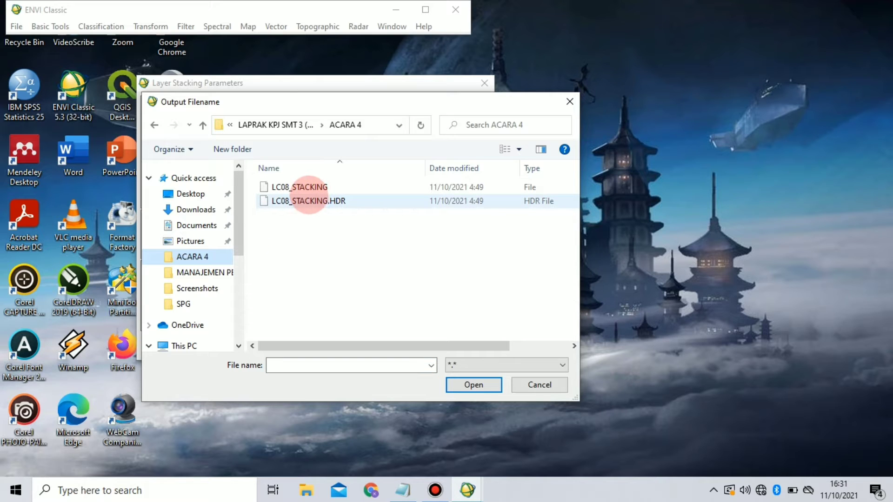
left_click(307, 187)
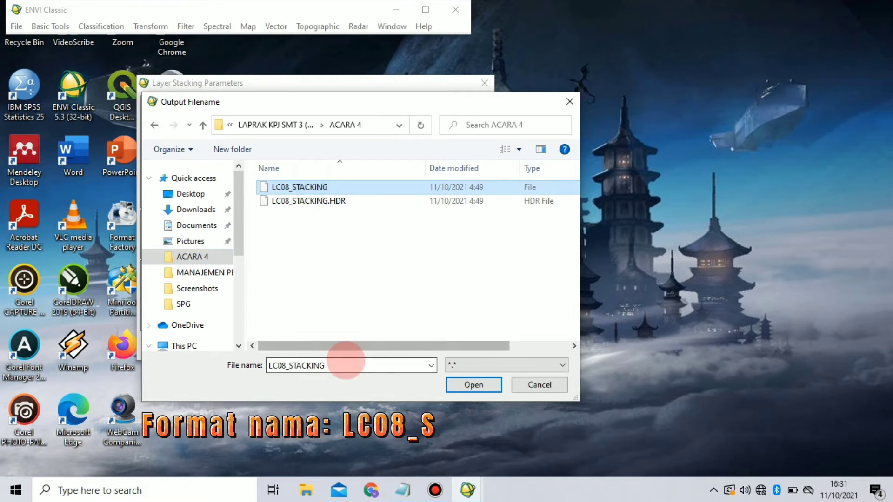
double_click(347, 363)
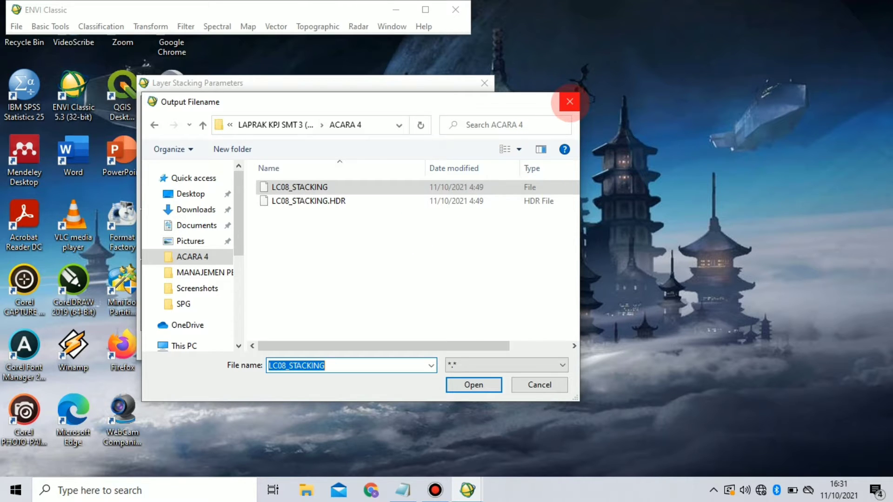
left_click(570, 102)
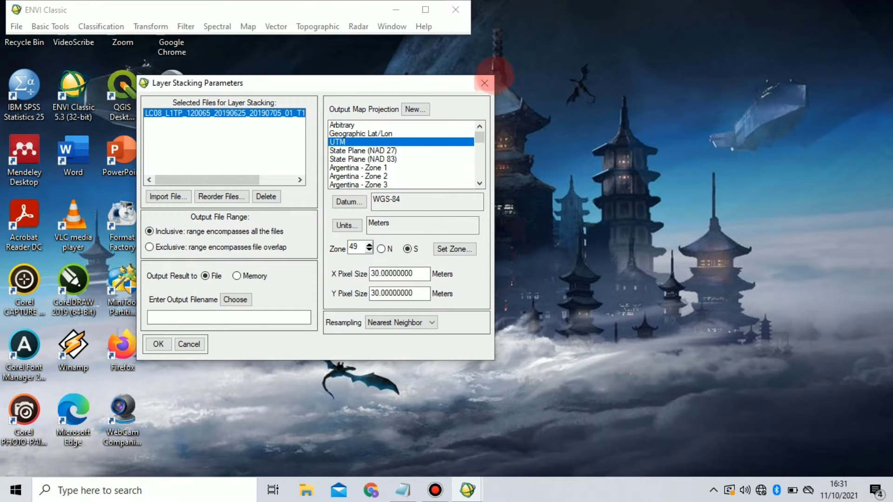
left_click(484, 82)
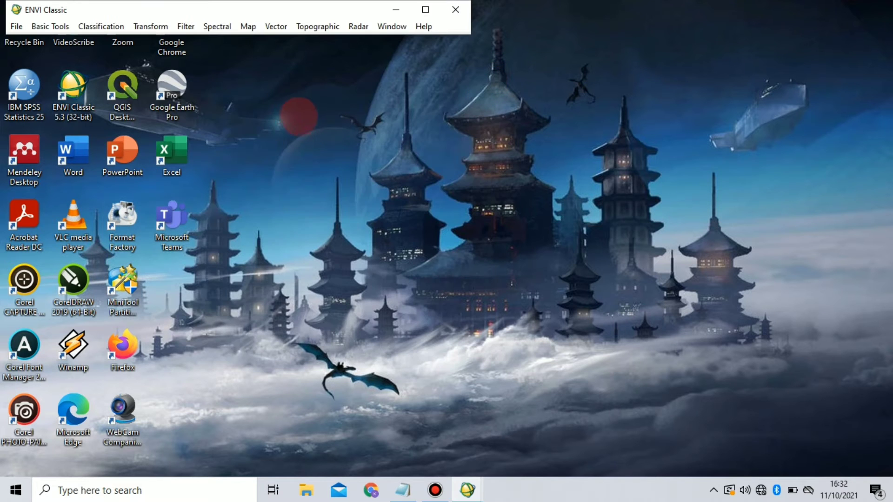
Start Compute Statistics and load LC08_STACKING from the ACARA 4 folder as its input file
left_click(53, 26)
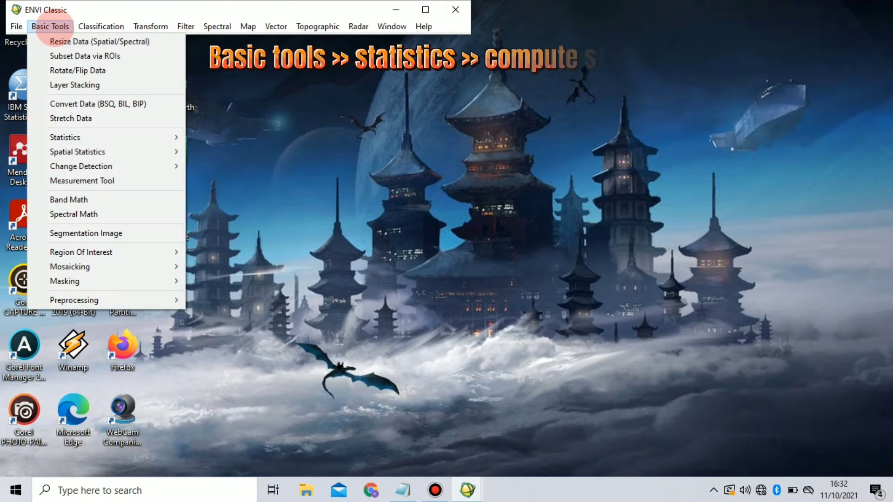
mouse_move(86, 137)
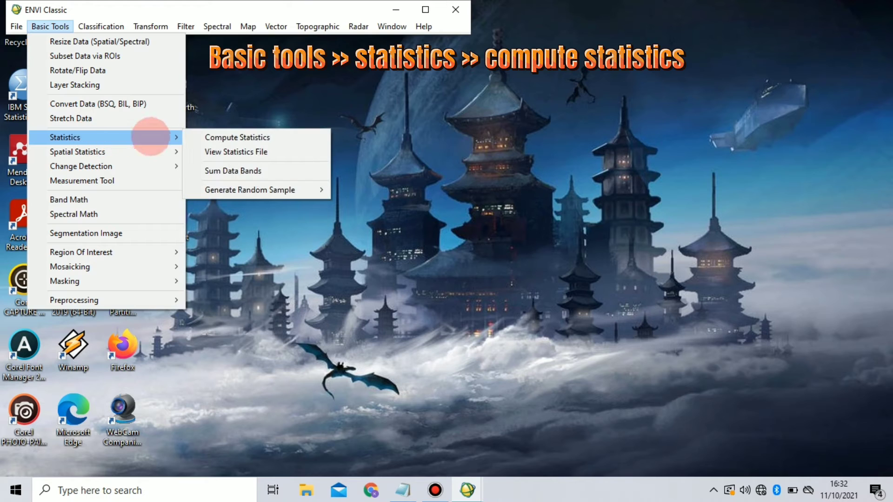
left_click(299, 138)
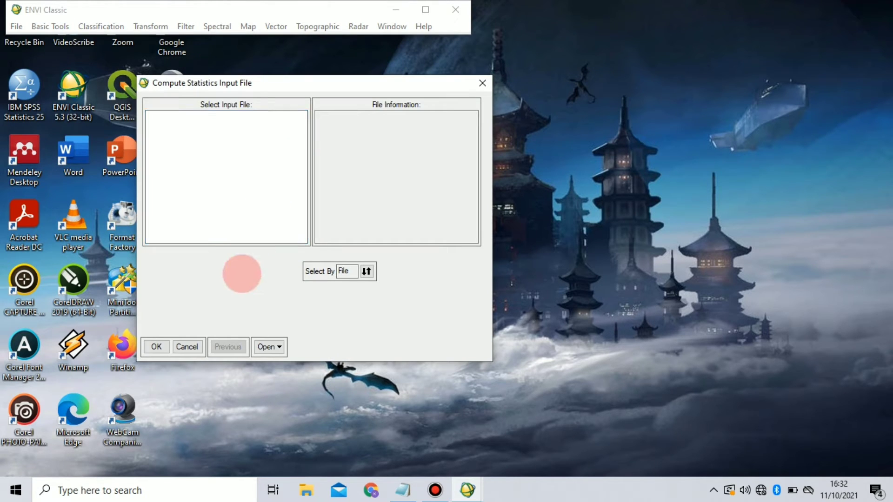
left_click(269, 347)
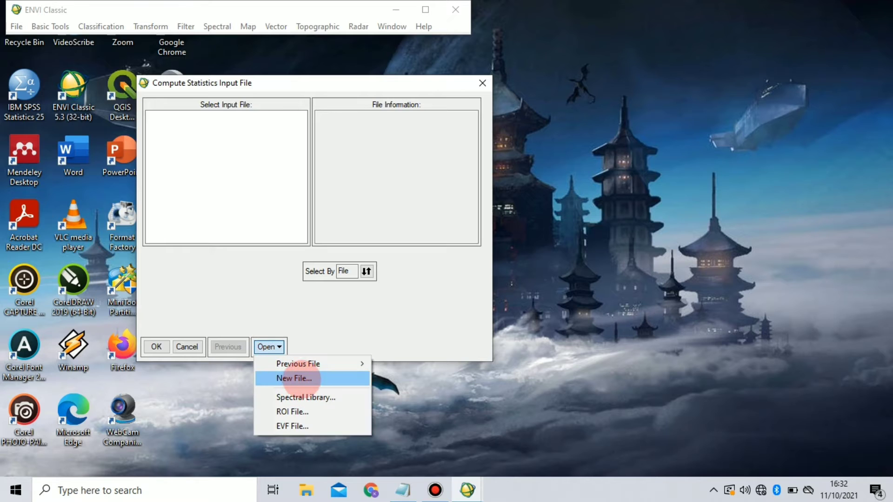
left_click(298, 378)
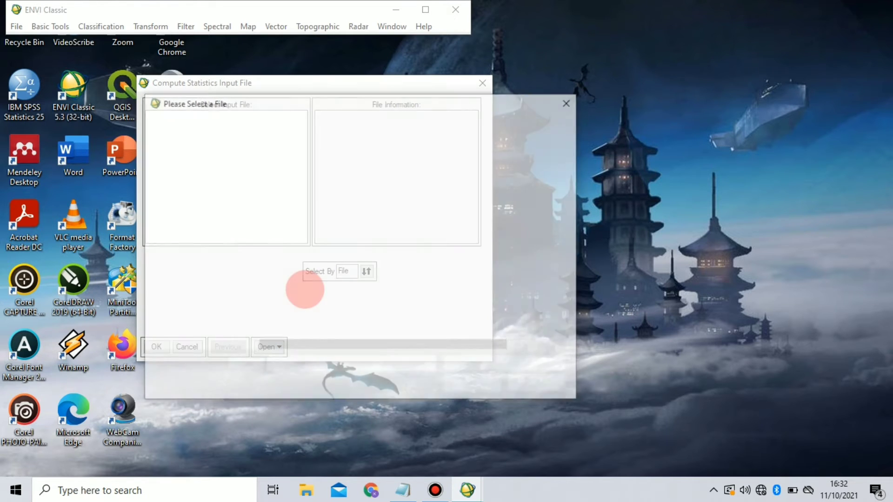
left_click(196, 220)
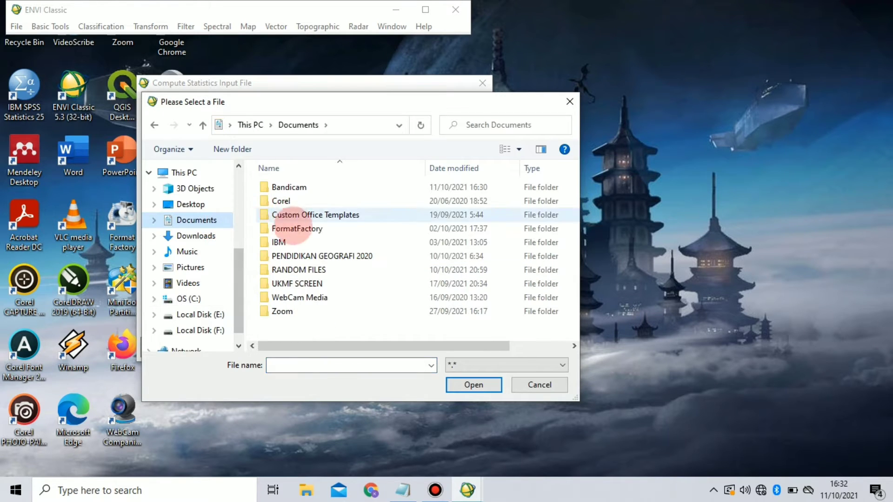
double_click(308, 256)
double_click(365, 183)
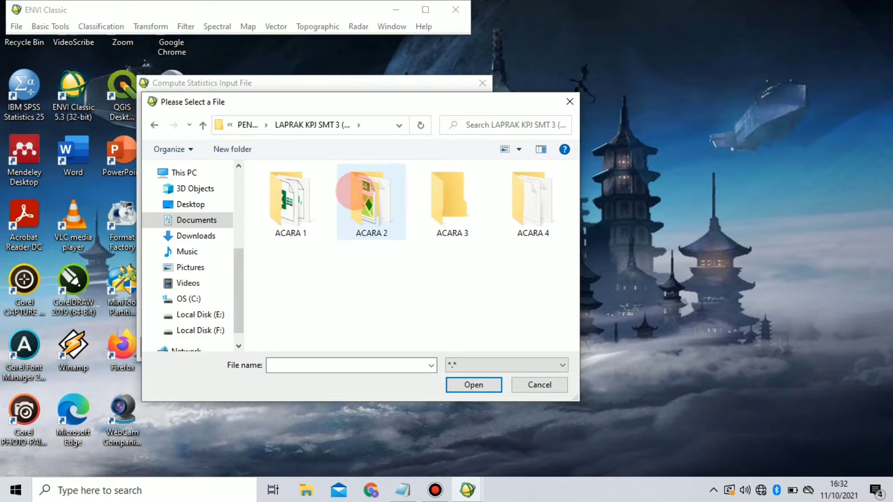
double_click(543, 211)
left_click(369, 187)
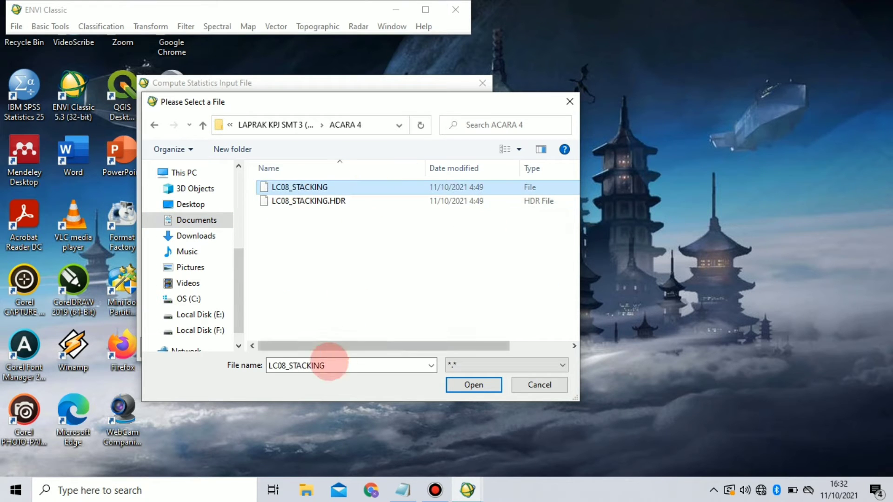
double_click(335, 365)
left_click(473, 384)
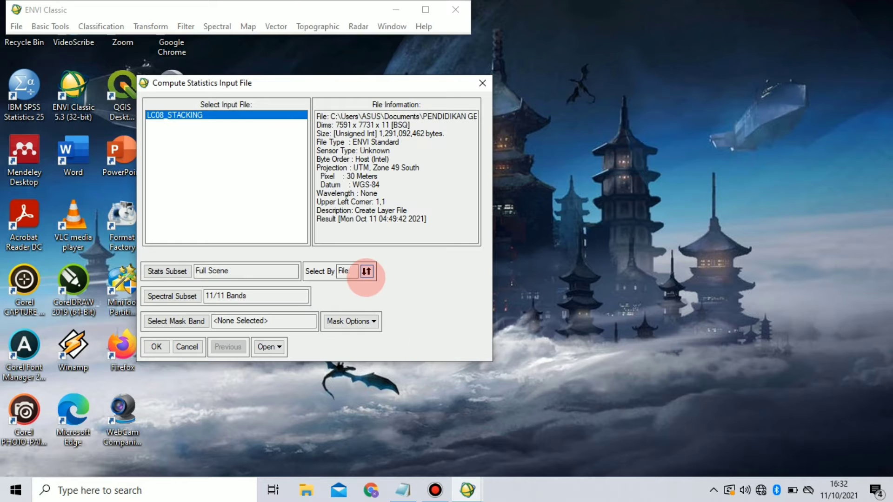
left_click(245, 168)
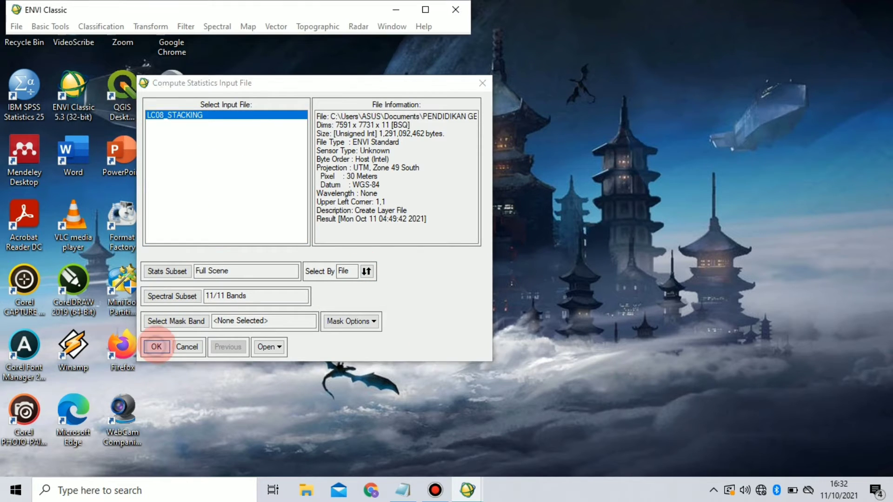
left_click(156, 347)
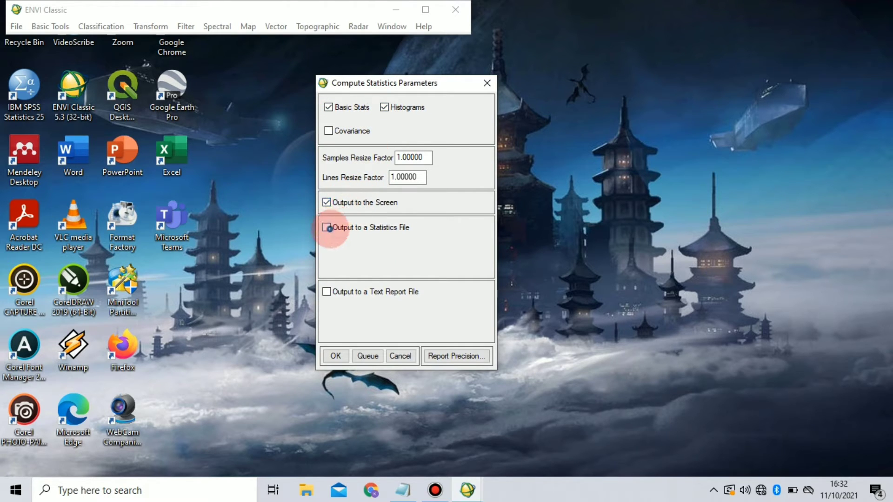
Enable output to a statistics file and name it radiometrik.sta in the ACARA 4 folder
left_click(327, 228)
left_click(445, 250)
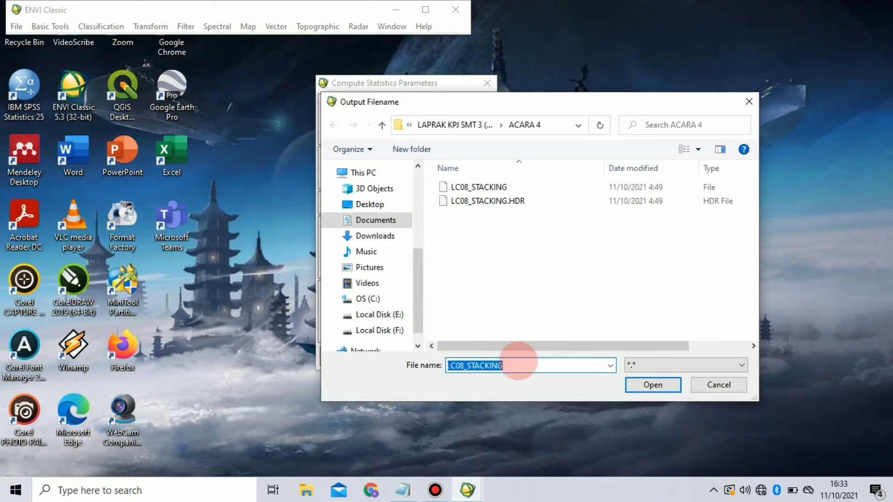
type("radiometrik.sta")
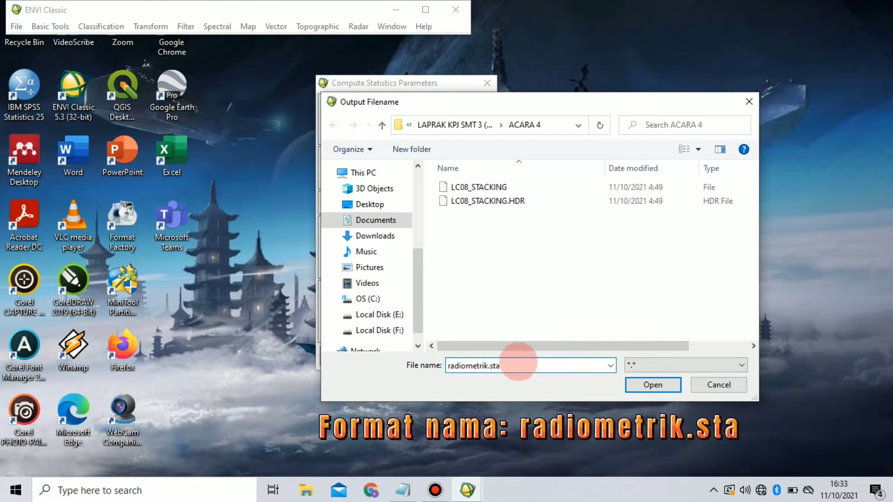
left_click(645, 385)
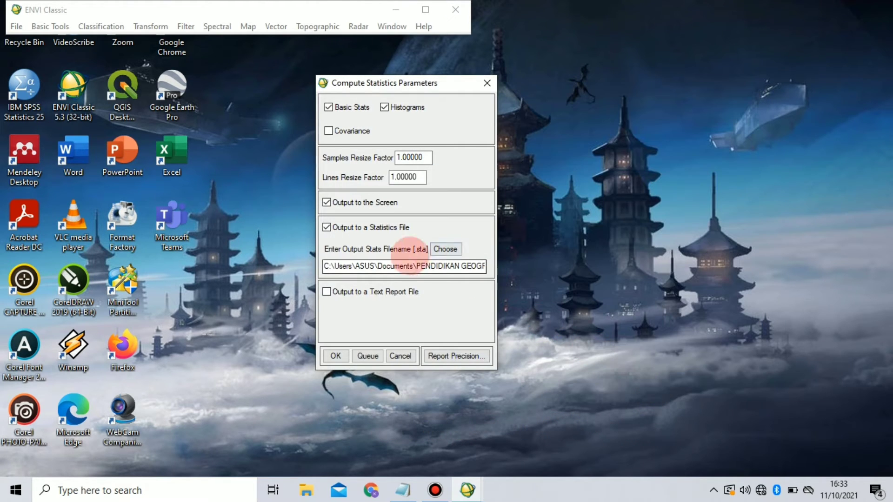
Enable output to a text report file named landsat8_minmax.txt in the ACARA 4 folder and run the statistics computation
left_click(344, 292)
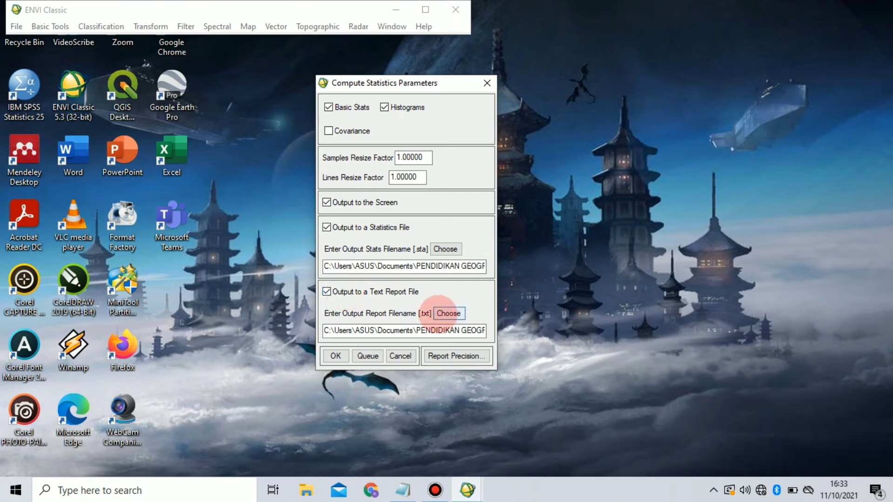
left_click(452, 314)
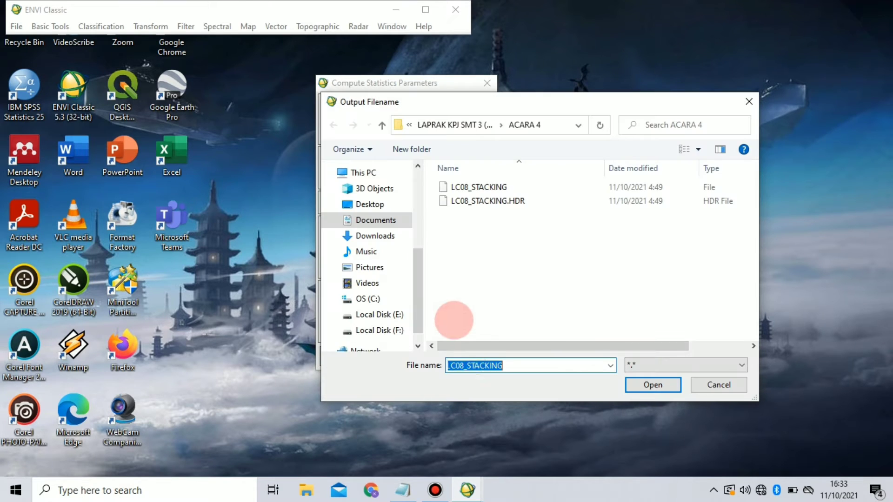
type("landsat8")
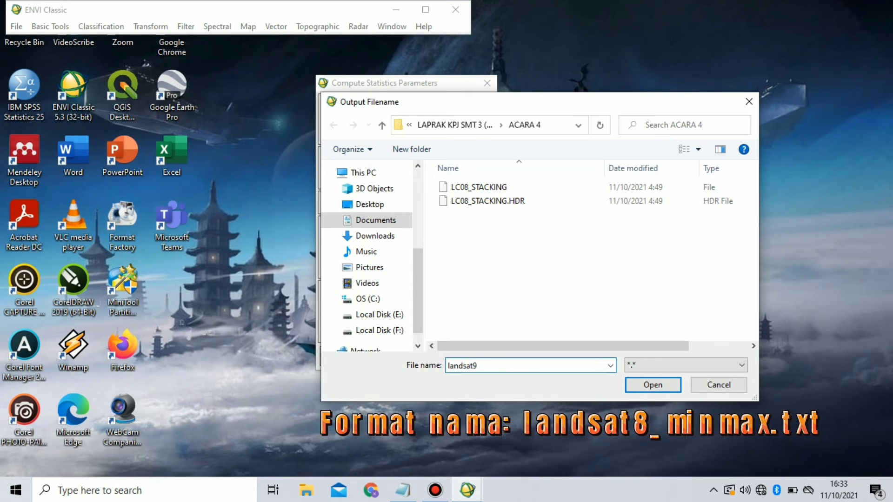
type("_minmax.txt")
left_click(653, 385)
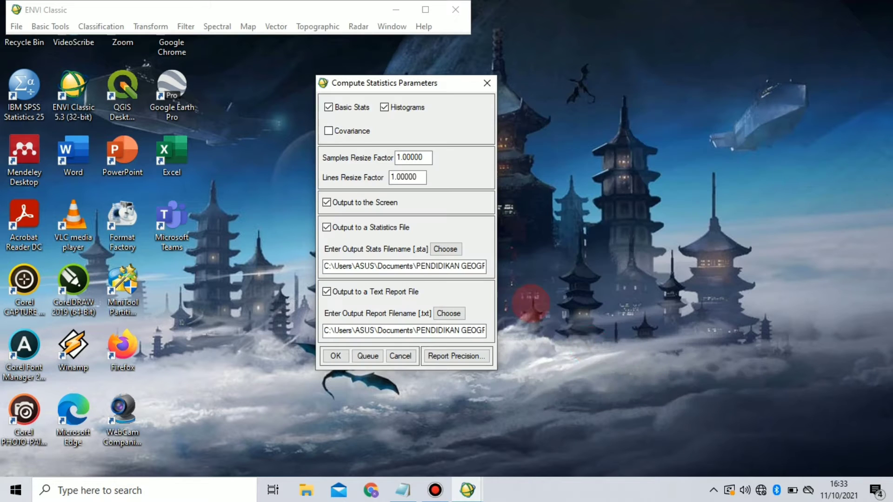
left_click(335, 355)
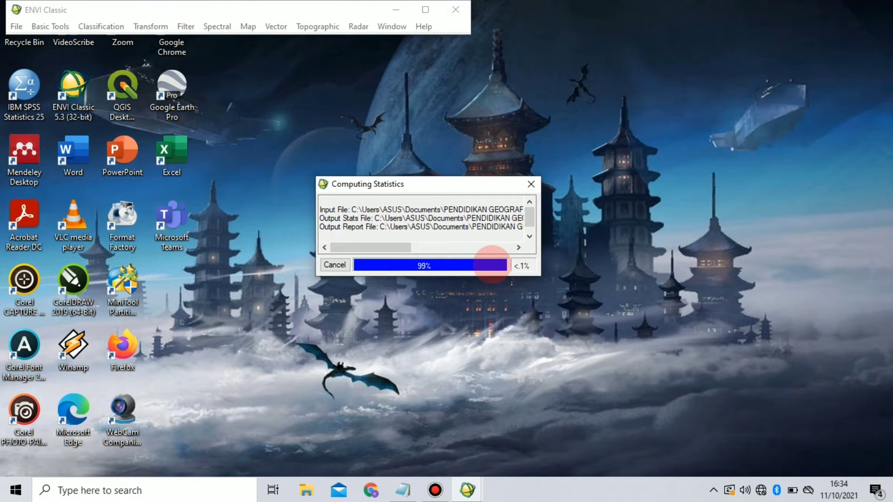
Move the Statistics Results window clear of the centre, make it taller, and show the plot key in the Min/Max/Mean plot
left_click_drag(467, 85, 163, 46)
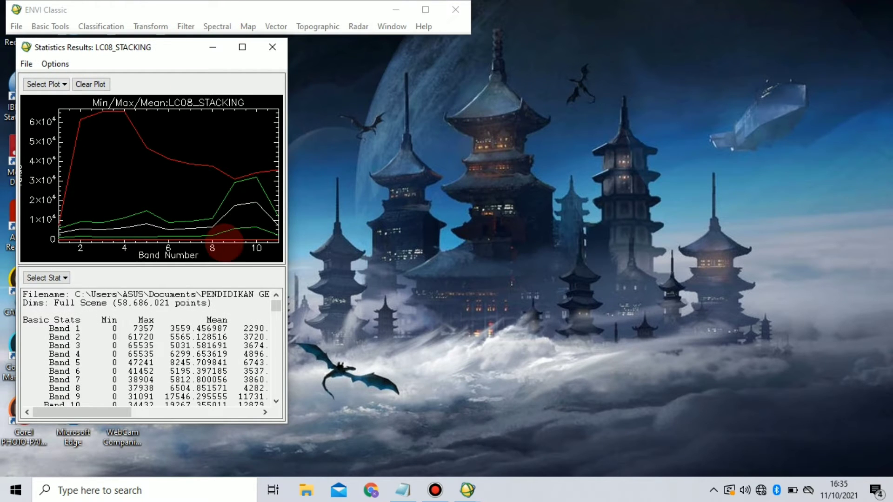
left_click_drag(165, 422, 156, 466)
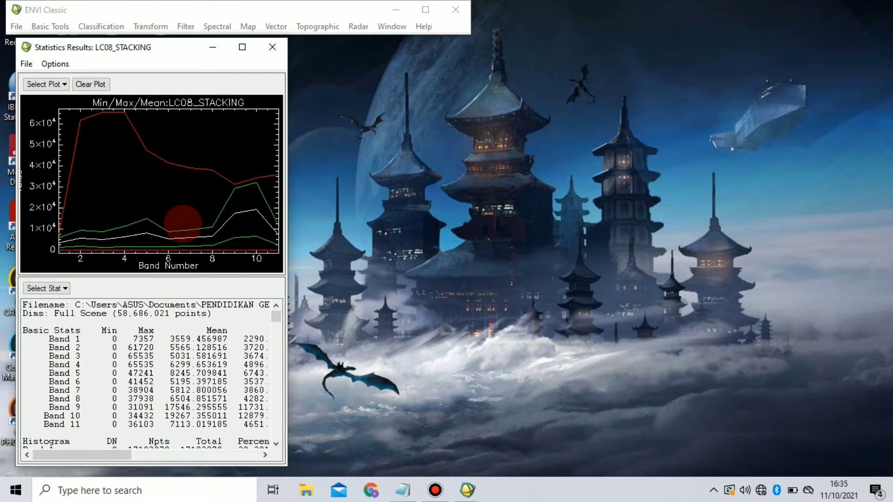
right_click(193, 180)
left_click(209, 186)
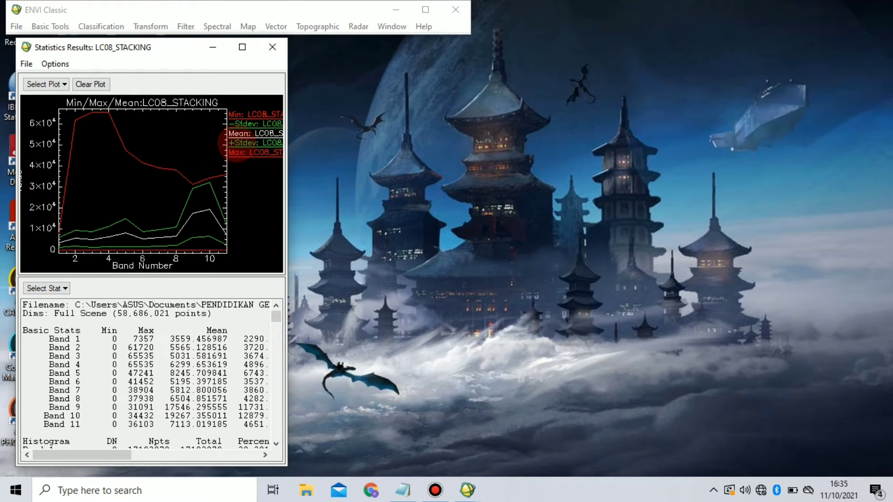
right_click(243, 204)
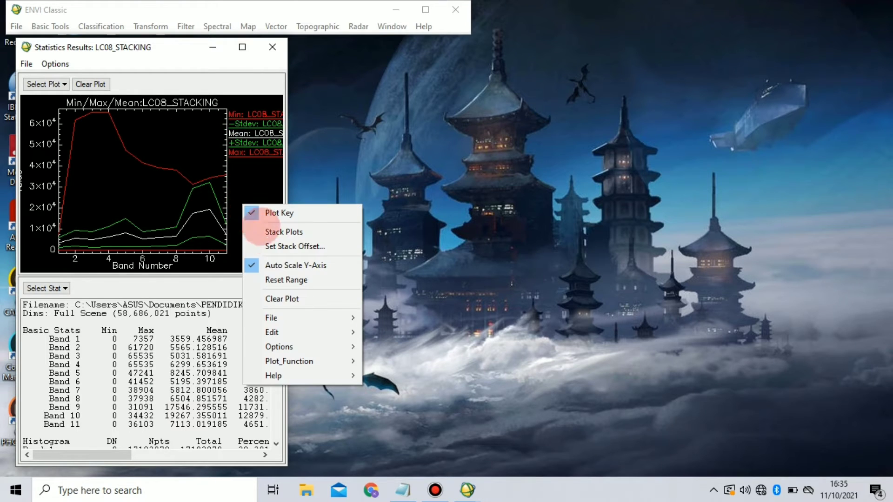
mouse_move(349, 318)
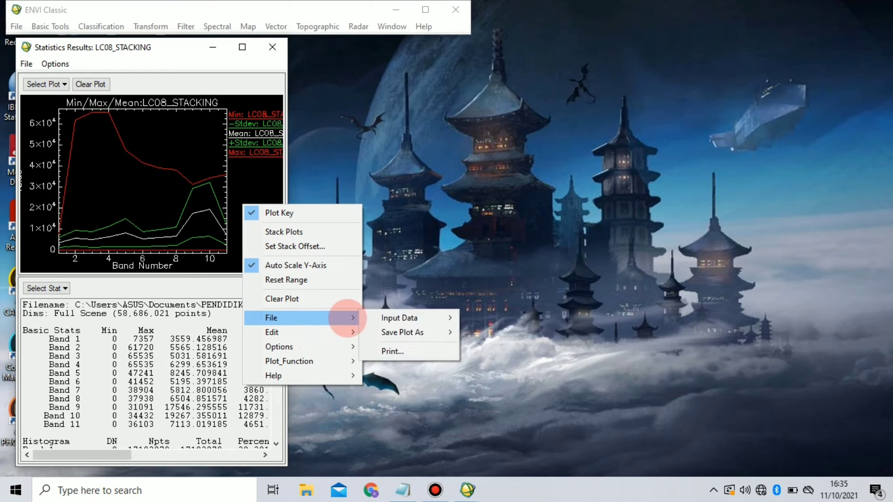
mouse_move(390, 335)
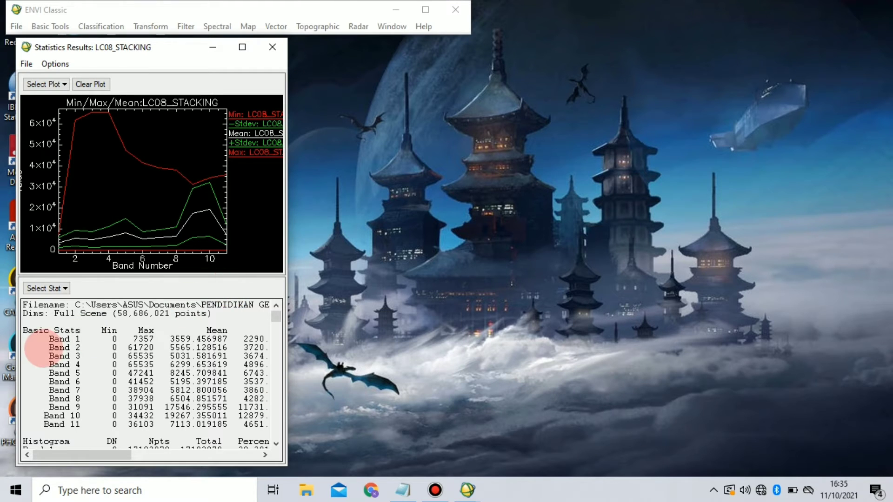
Copy the Basic Stats table for Bands 1 to 11, paste it into the blank Notepad document, and return to the statistics results
left_click_drag(23, 328, 96, 424)
left_click_drag(269, 425, 282, 423)
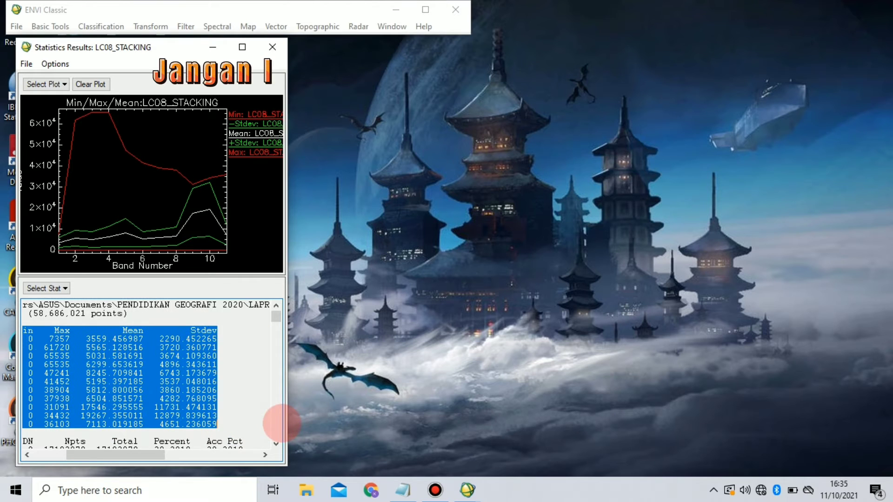
right_click(126, 371)
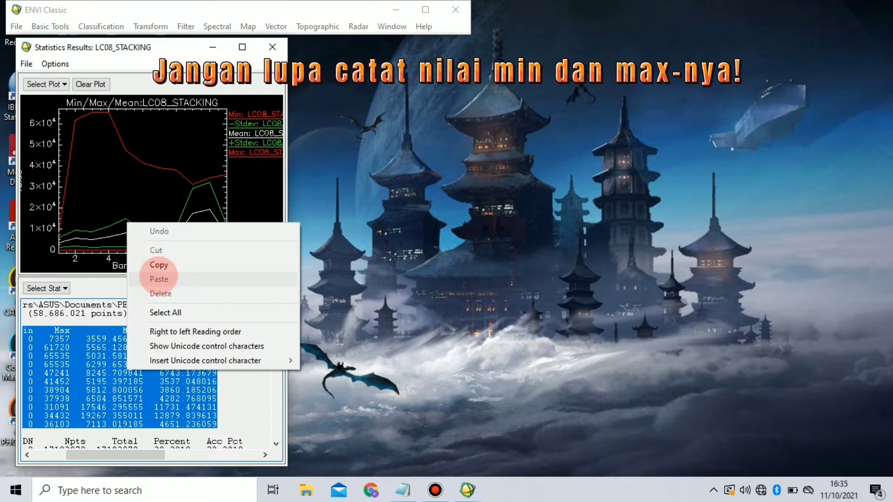
left_click(161, 262)
left_click(403, 490)
right_click(244, 149)
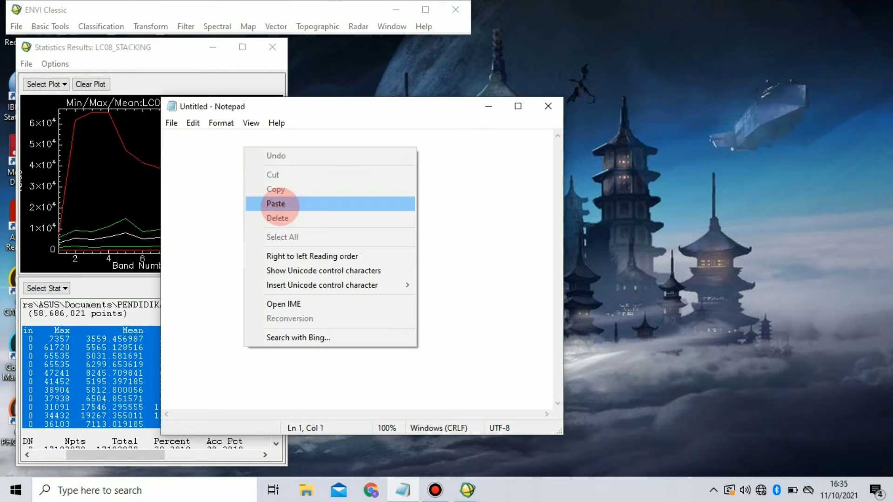
left_click(273, 201)
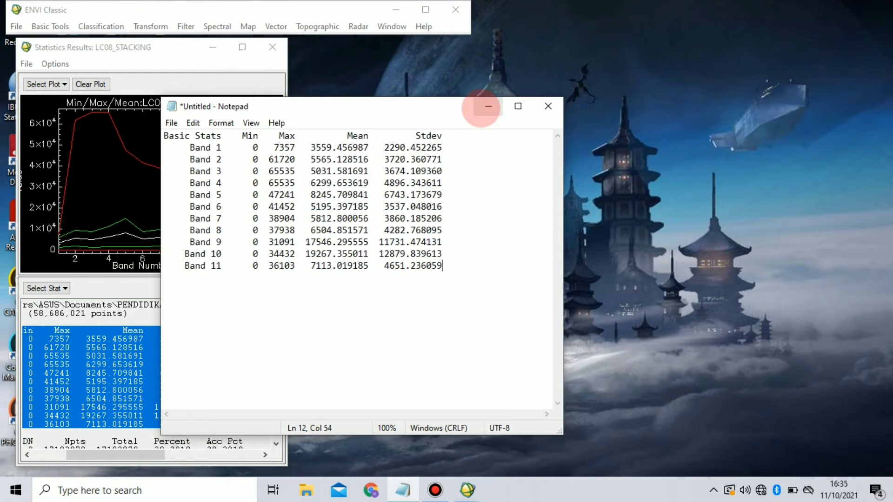
left_click(489, 106)
left_click(227, 379)
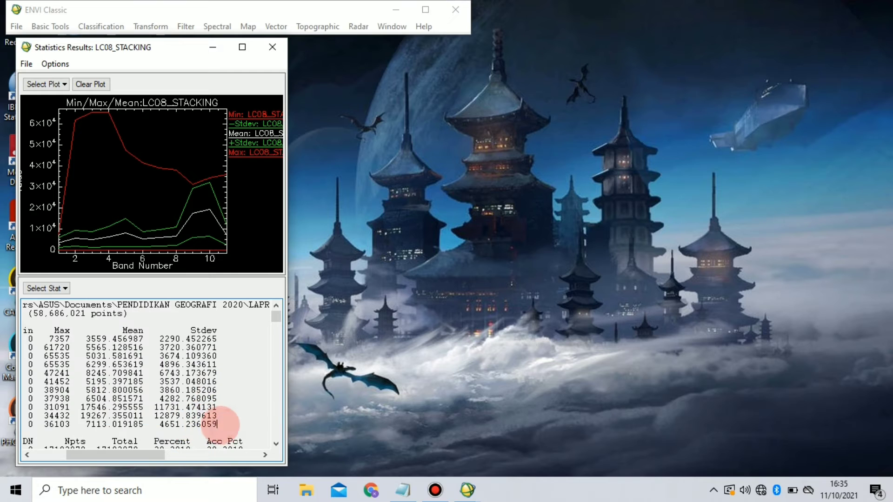
left_click_drag(148, 48, 140, 48)
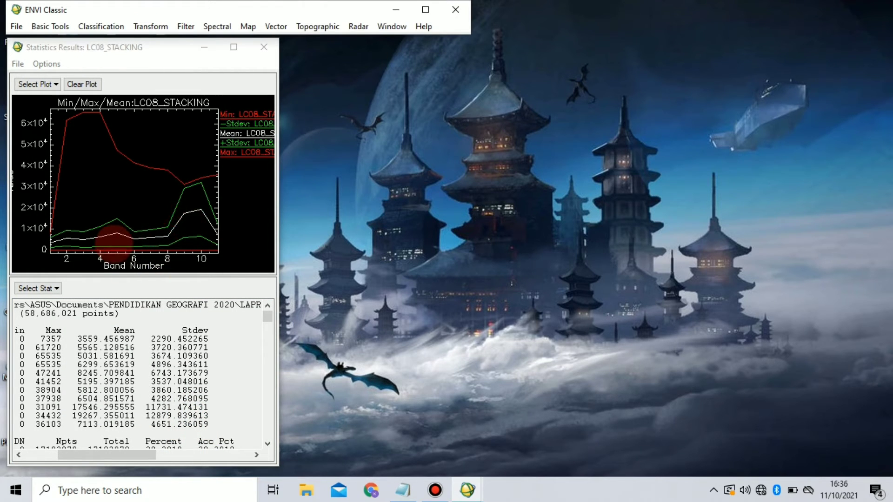
Start Band Math, add the expression b1-0 to the list, and proceed to pairing its variable
left_click(52, 27)
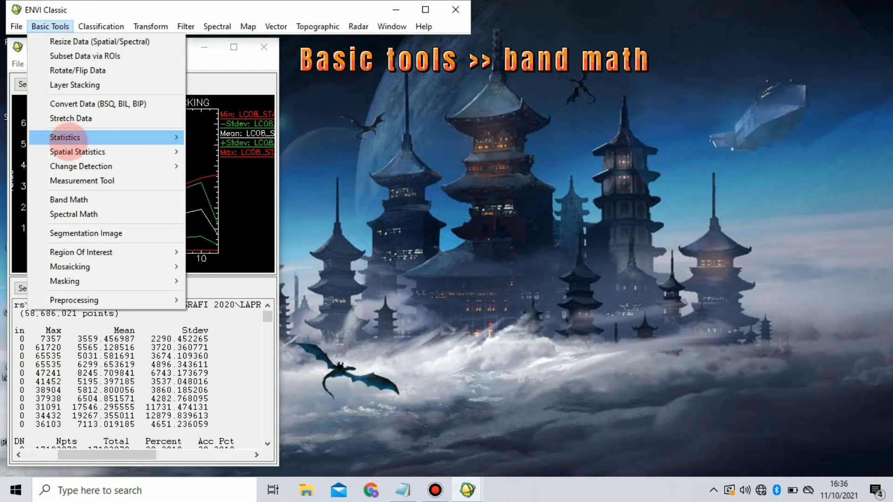
left_click(72, 200)
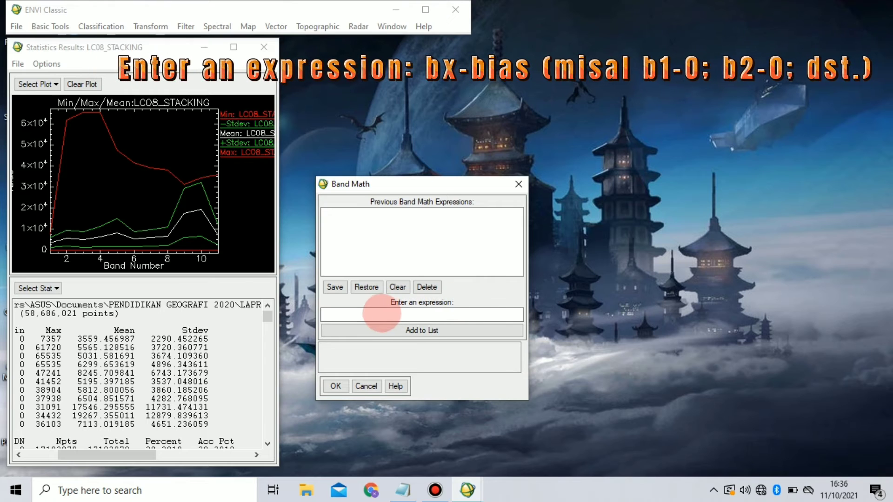
left_click(376, 315)
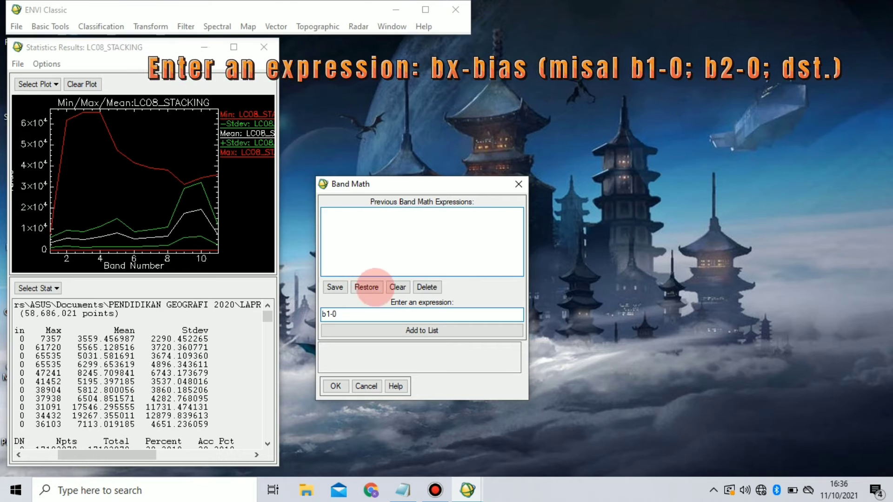
left_click(394, 331)
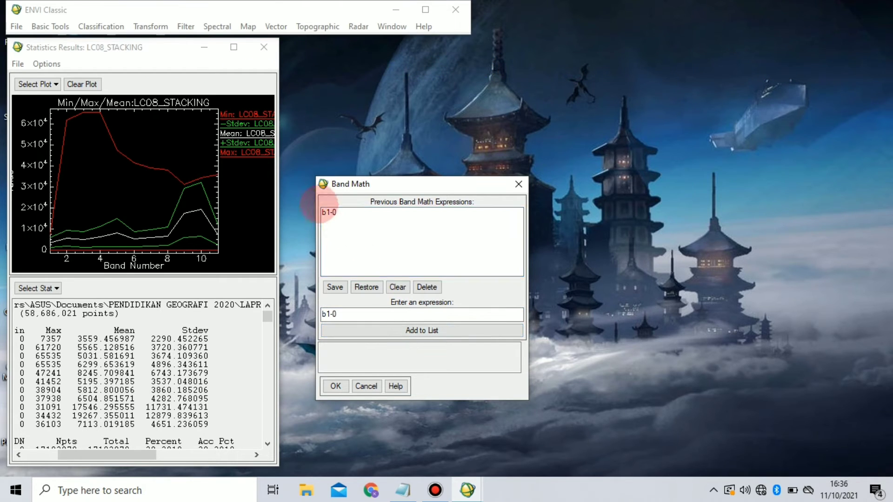
left_click(335, 386)
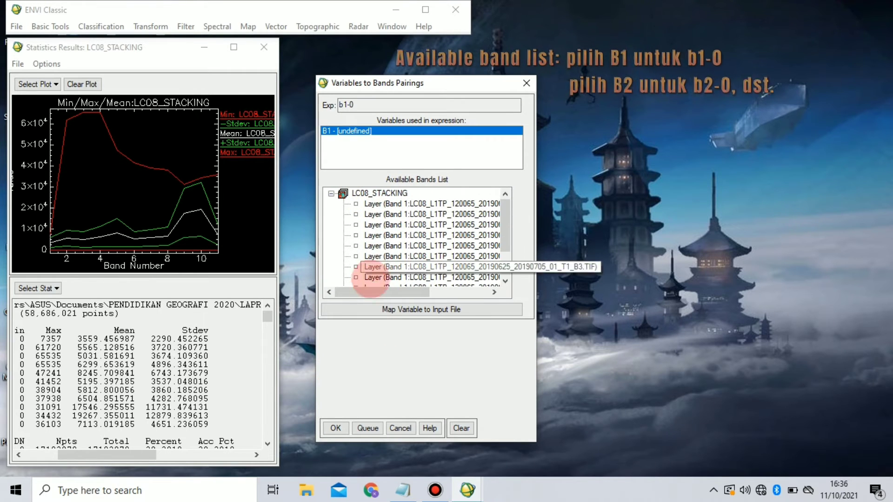
Pair variable B1 with the B1 layer of LC08_STACKING and run the calculation to the output file B1_Radiometrik
left_click_drag(371, 292, 449, 291)
scroll(455, 244, "down", 1)
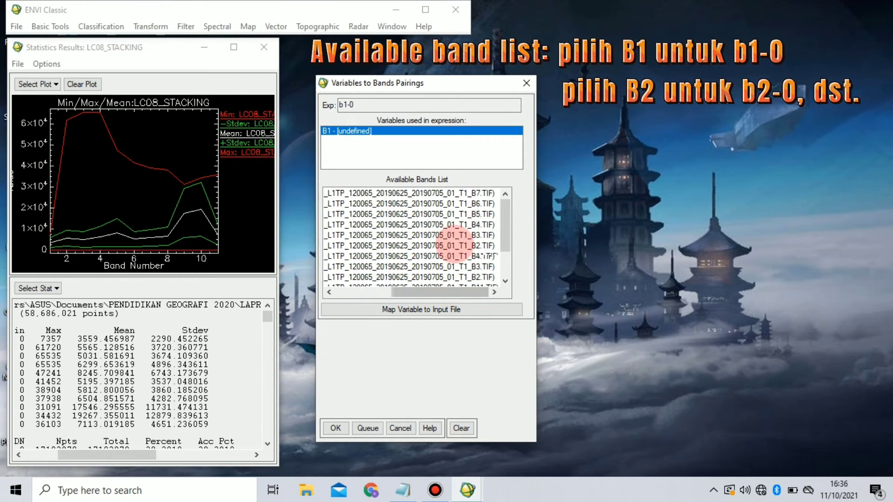
left_click(479, 278)
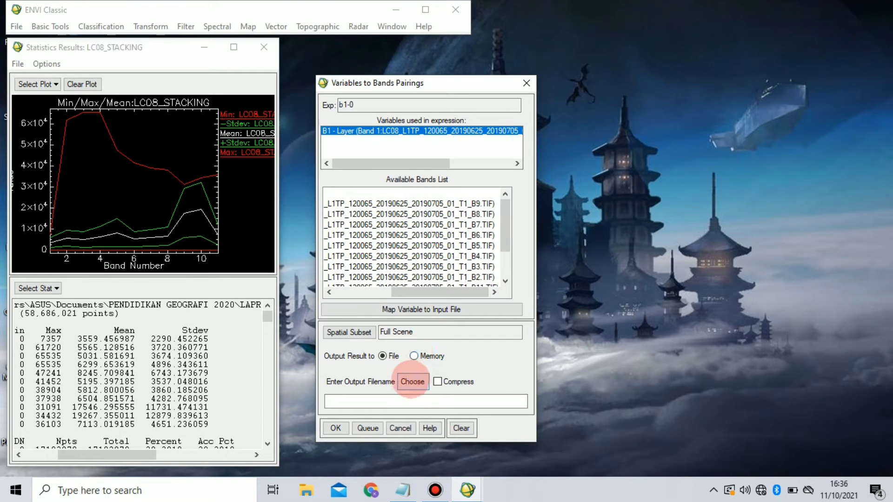
left_click(413, 381)
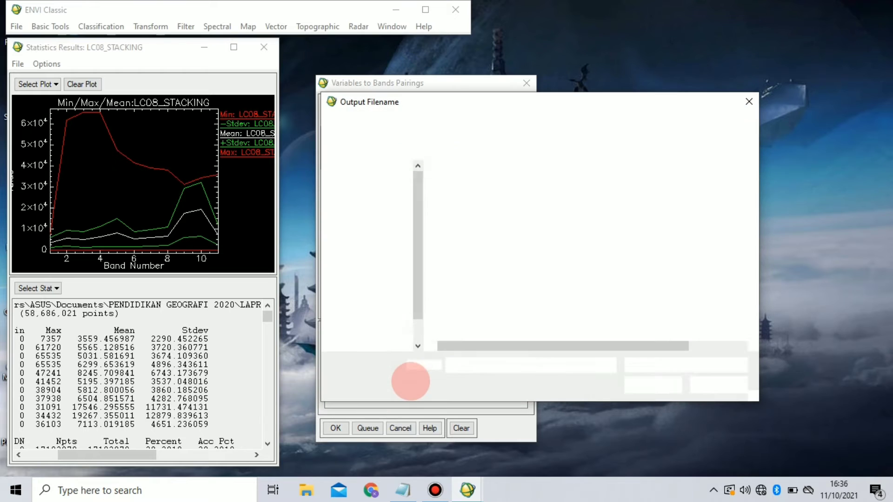
type("B1_")
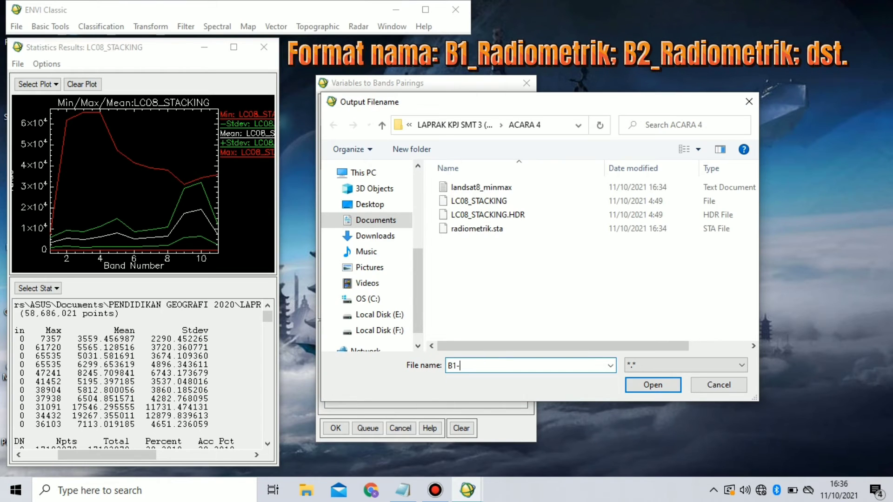
type("Radiometrik")
left_click(653, 385)
left_click(336, 428)
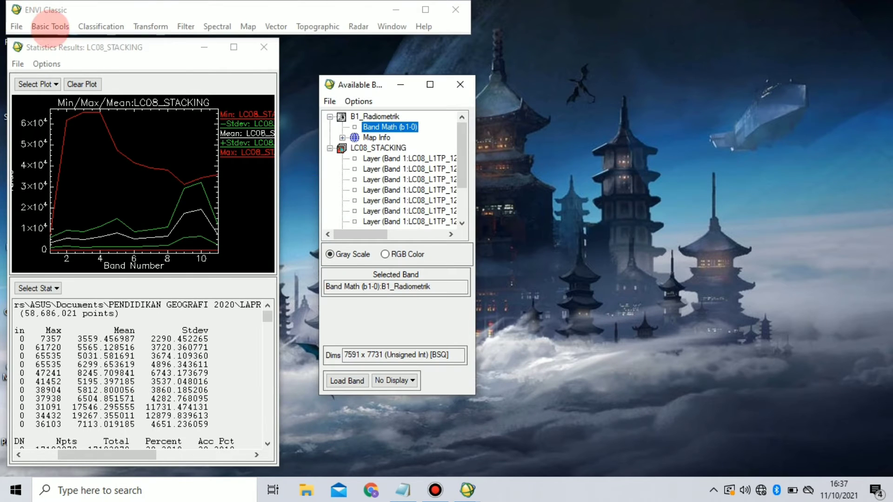
Start a new Band Math calculation with the expression b2-0 and pair its variable with the B2 layer
left_click(50, 26)
left_click(70, 201)
left_click(351, 312)
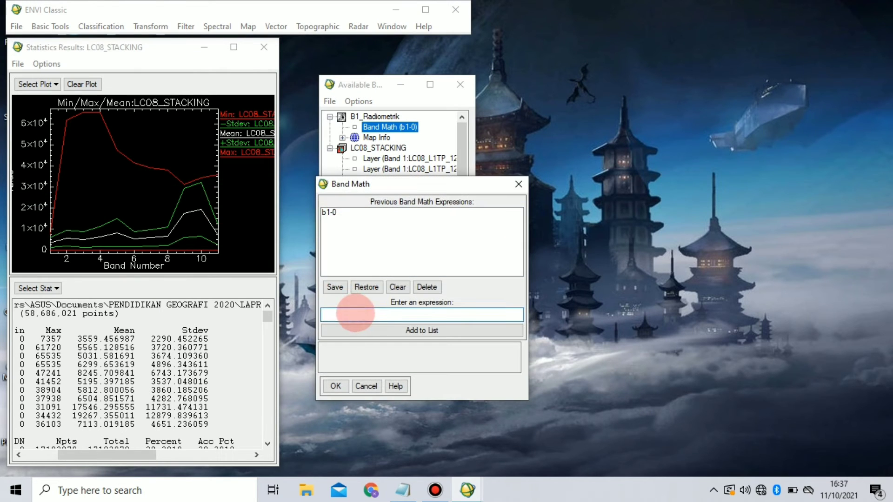
left_click(335, 386)
left_click(487, 237)
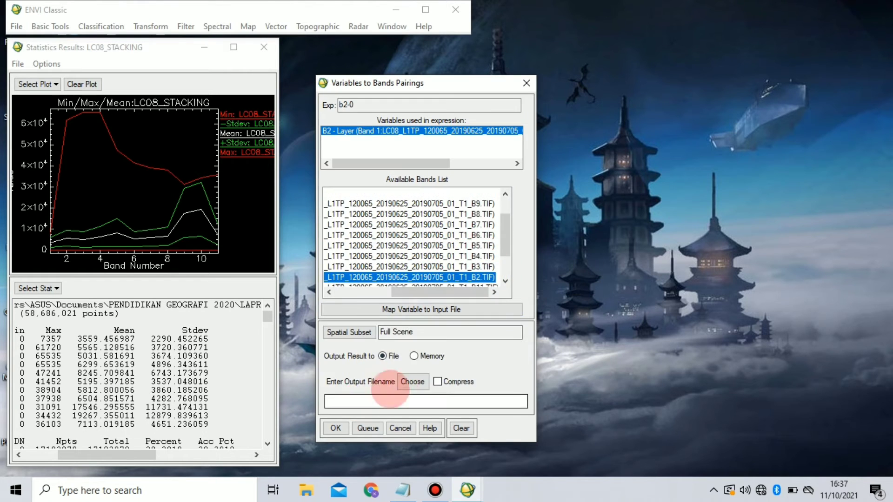
Set the output file name to B2_Radiometrik in the ACARA 4 folder and run the b2-0 calculation
left_click(404, 382)
left_click(470, 187)
left_click(455, 367)
left_click(457, 366)
key("BackSpace")
type("2")
left_click(653, 385)
left_click(335, 428)
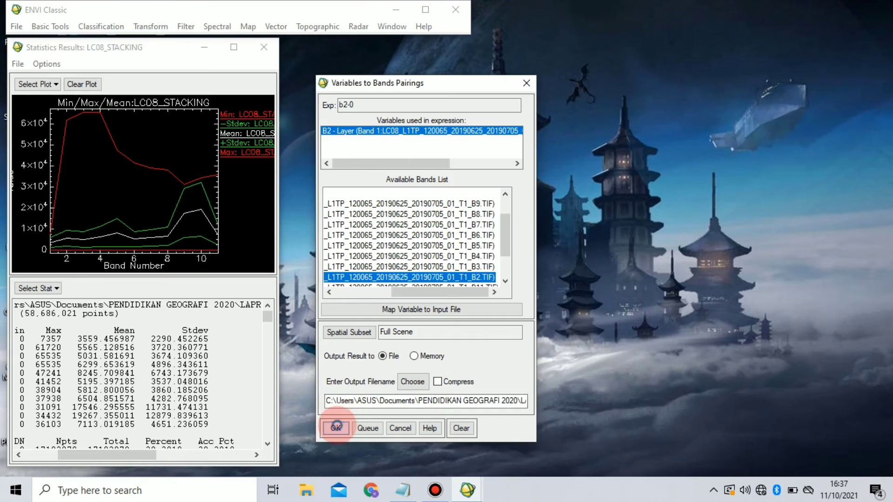
Start another Band Math calculation with the expression b3-0 and pair its variable with the B3 layer
left_click(50, 26)
left_click(70, 201)
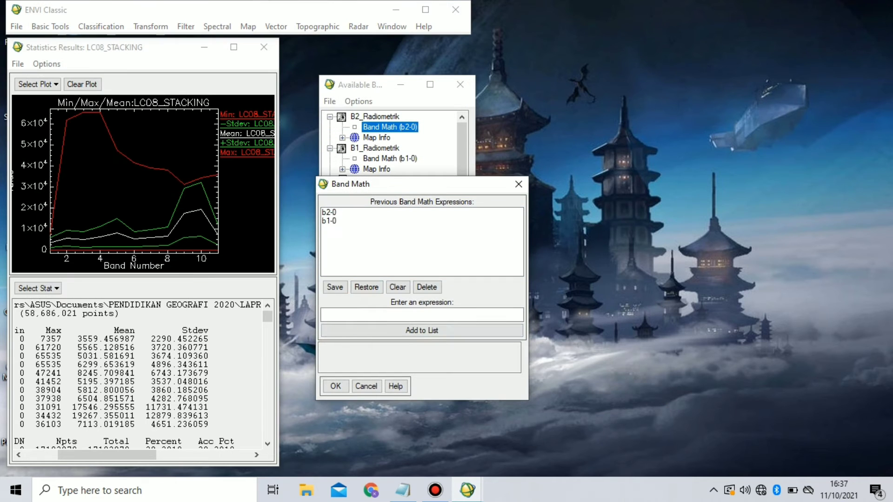
left_click(356, 329)
left_click(335, 386)
left_click(506, 281)
left_click(483, 235)
Set the output file name to B3_Radiometrik in the ACARA 4 folder and run the b3-0 calculation
left_click(412, 379)
left_click(478, 188)
left_click(457, 367)
key("BackSpace")
type("3")
left_click(653, 385)
left_click(335, 428)
Start a new Band Math calculation with the expression b4-0 and pair its variable with the B4 layer
left_click(50, 26)
left_click(69, 200)
left_click(375, 314)
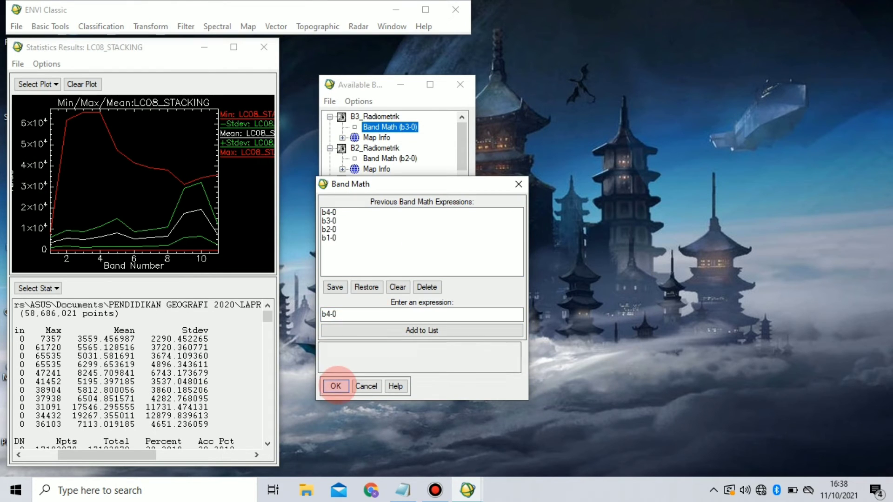
left_click(335, 386)
scroll(459, 254, "down", 5)
left_click(467, 250)
Set the output file name to B4_Radiometrik in the ACARA 4 folder and run the b4-0 calculation
left_click(413, 379)
left_click(473, 241)
left_click(455, 366)
key("BackSpace")
type("4")
left_click(642, 384)
left_click(336, 428)
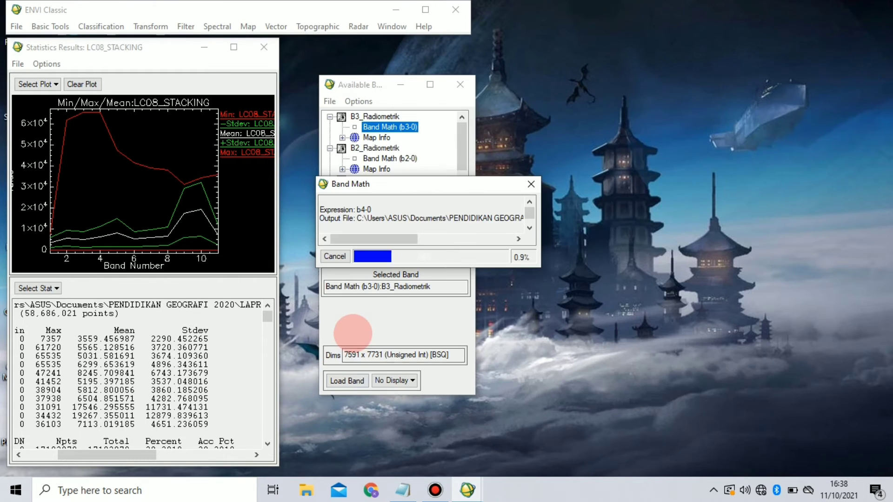
Start another Band Math calculation with the expression b5-0 and pair its variable with the B5 layer
left_click(50, 26)
left_click(69, 200)
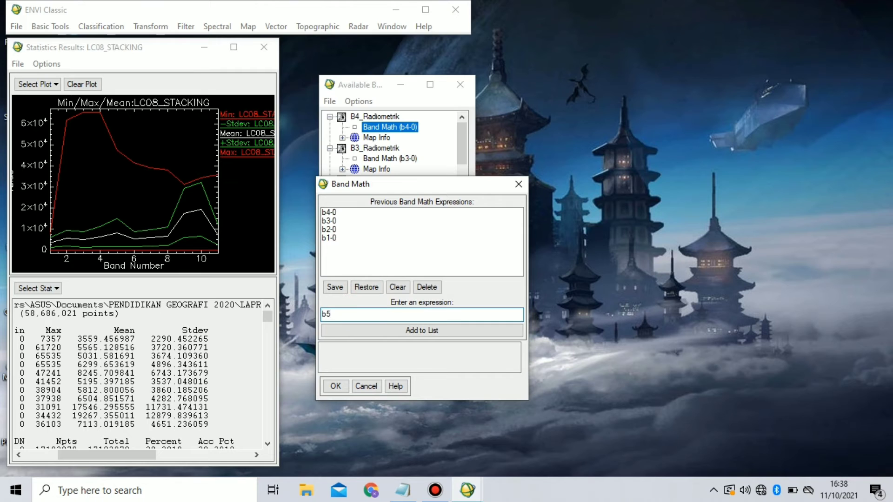
left_click(361, 334)
left_click(339, 387)
left_click_drag(414, 293, 558, 281)
scroll(487, 248, "down", 1)
left_click(485, 246)
Set the output file name to B5_Radiometrik in the ACARA 4 folder and run the b5-0 calculation
left_click(403, 382)
left_click(455, 366)
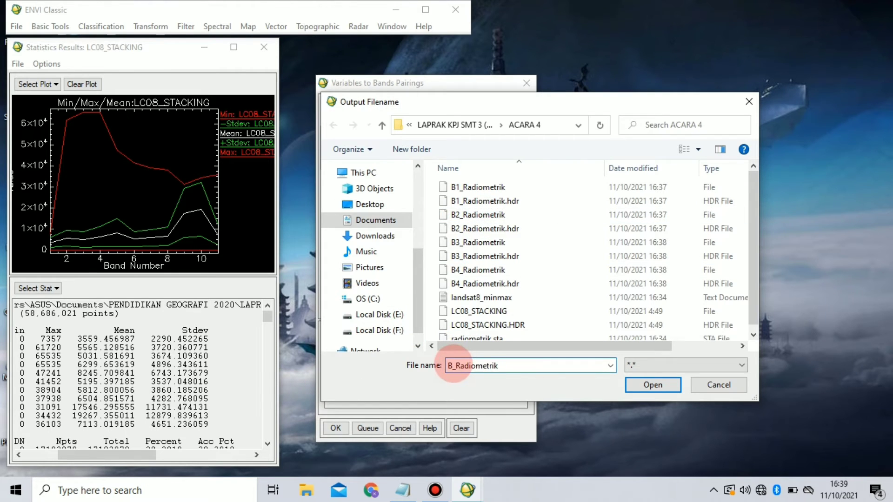
type("5")
left_click(653, 385)
left_click(335, 428)
Start a Band Math calculation with the expression b6-0 and pair its variable with the B6 layer
left_click(50, 26)
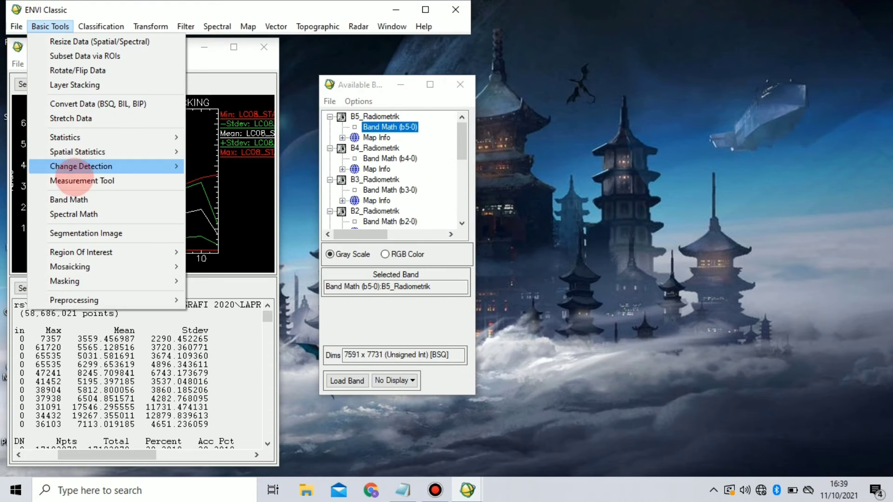
left_click(69, 199)
left_click(371, 315)
left_click(336, 386)
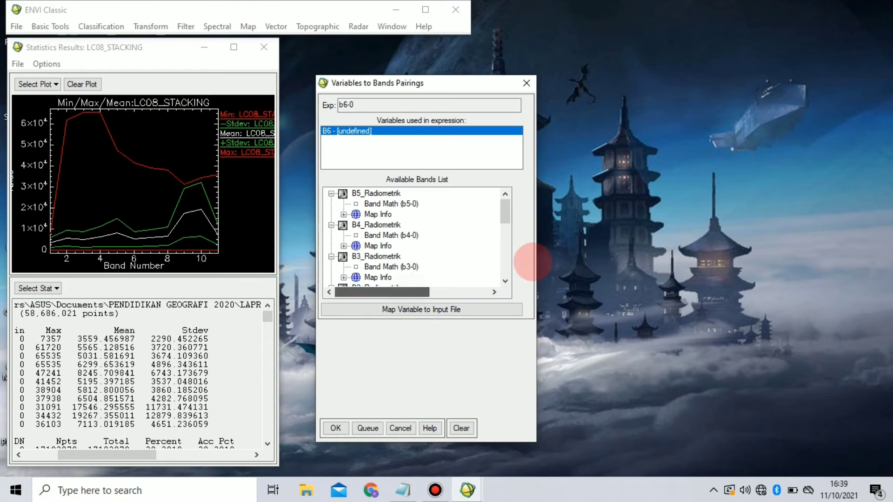
scroll(473, 236, "down", 5)
left_click(472, 235)
Set the output file name to B6_Radiometrik in the ACARA 4 folder and run the b6-0 calculation
left_click(415, 375)
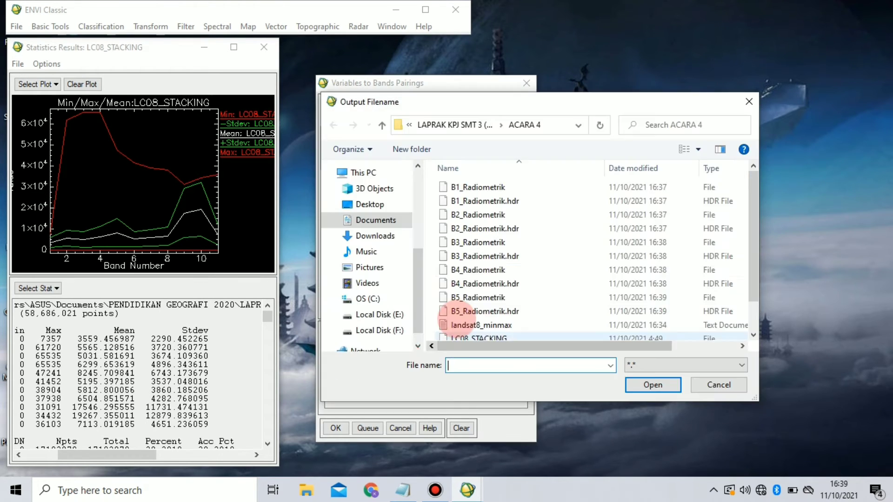
left_click(454, 366)
type("6_Radiometrik")
left_click(653, 384)
left_click(335, 428)
Start a Band Math calculation with the expression b7-0 and pair its variable with the B7 layer
left_click(50, 26)
left_click(69, 200)
left_click(325, 315)
type("b7-0")
left_click(337, 330)
left_click(337, 386)
left_click_drag(381, 292, 492, 291)
scroll(459, 261, "down", 6)
left_click(458, 225)
Set the output file name to B7_Radiometrik in the ACARA 4 folder and run the b7-0 calculation
left_click(413, 380)
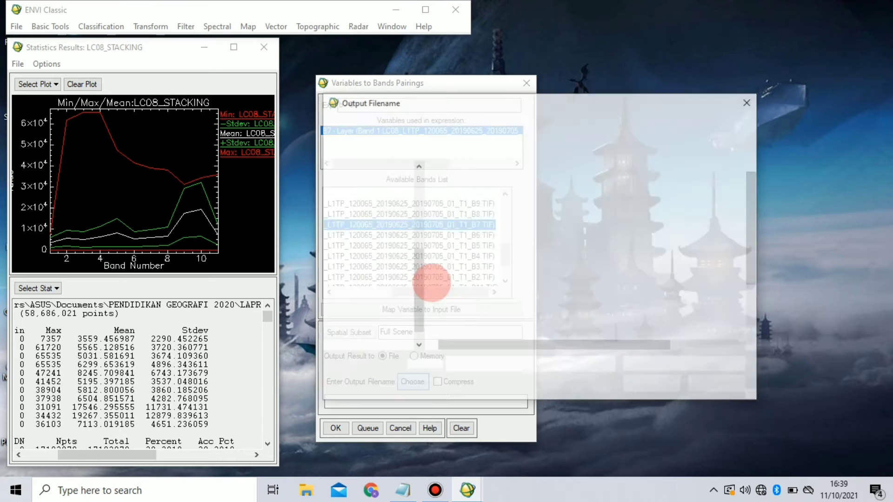
key("BackSpace")
type("7_Radiometrik")
left_click(644, 382)
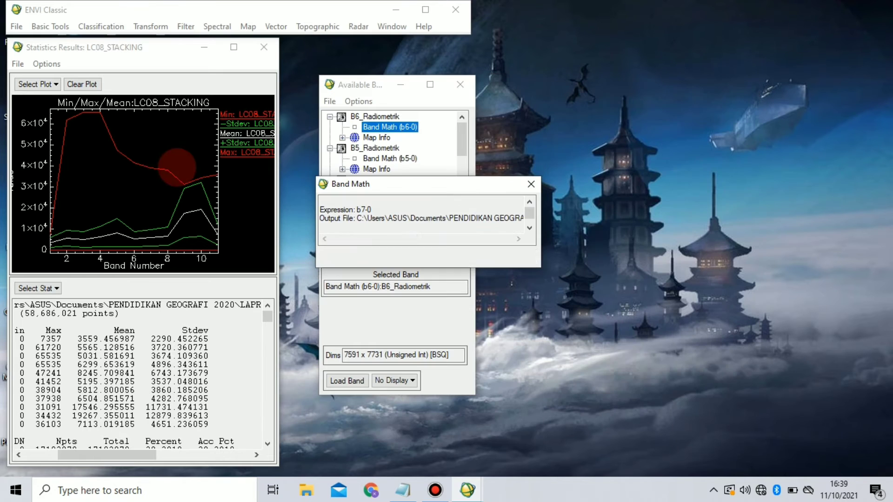
Start a Band Math calculation with the expression b8-0 and pair its variable with the B8 layer
left_click(50, 26)
left_click(68, 200)
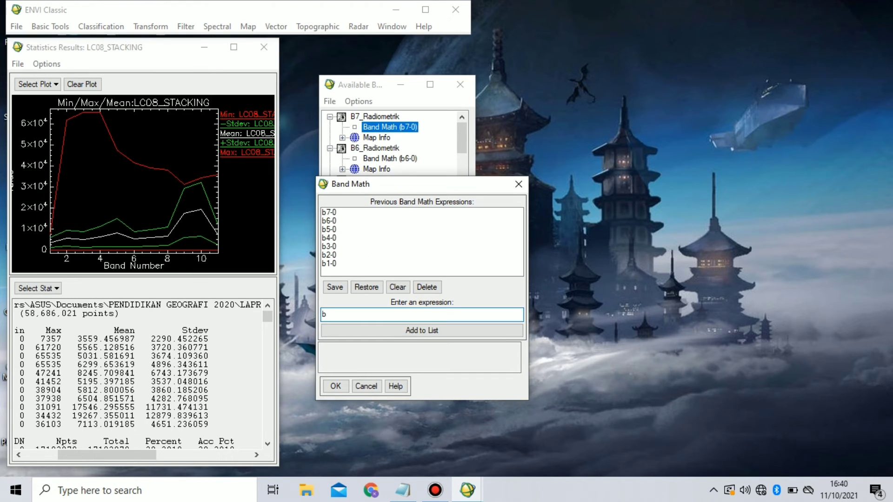
left_click(372, 332)
left_click(335, 384)
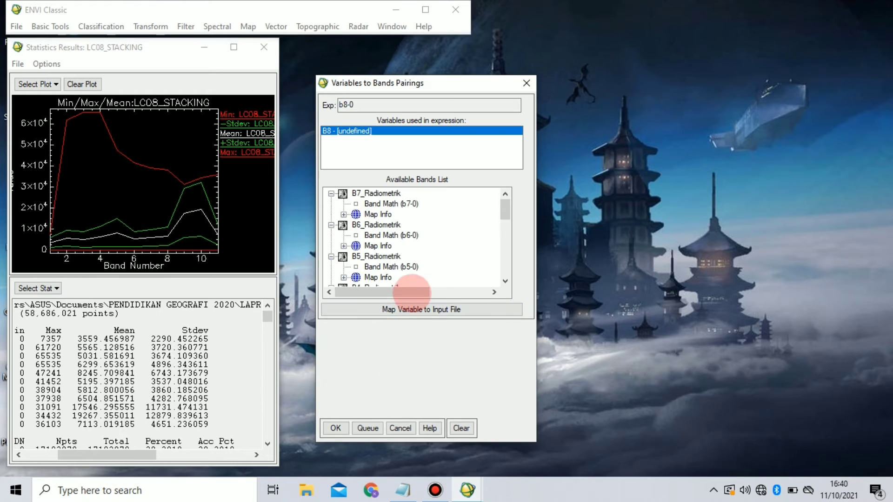
left_click_drag(409, 293, 472, 293)
scroll(479, 250, "down", 7)
left_click(480, 214)
Set the output file name to B8_Radiometrik in the ACARA 4 folder and run the b8-0 calculation
left_click(412, 381)
left_click(477, 326)
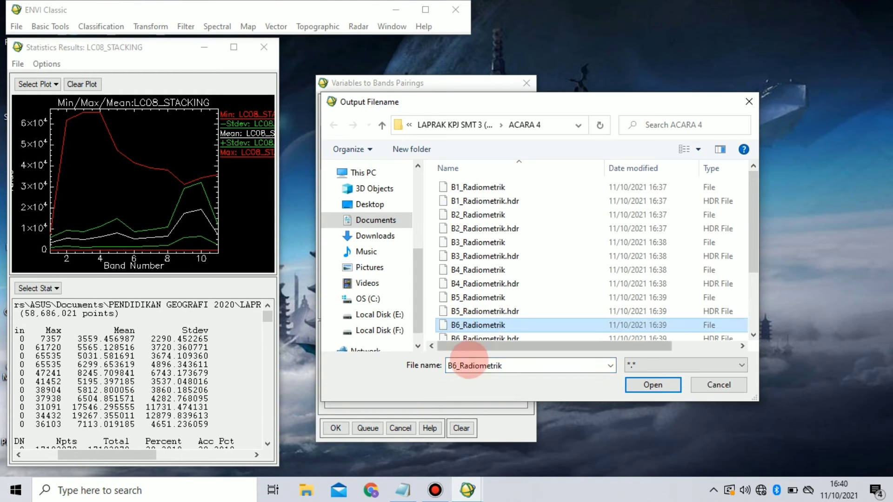
key("BackSpace")
type("8")
left_click(652, 386)
left_click(335, 428)
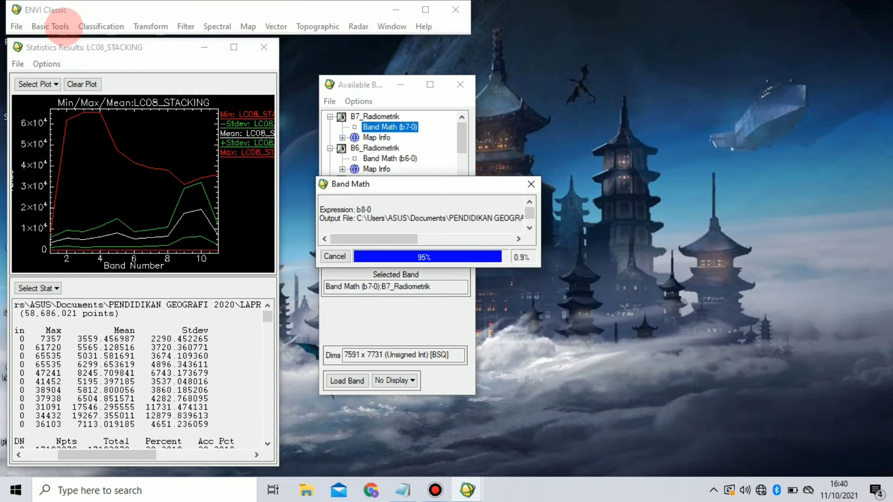
Start a Band Math calculation with the expression b9-0 and pair its variable with the B9 layer
left_click(64, 27)
left_click(69, 199)
type("b9-0")
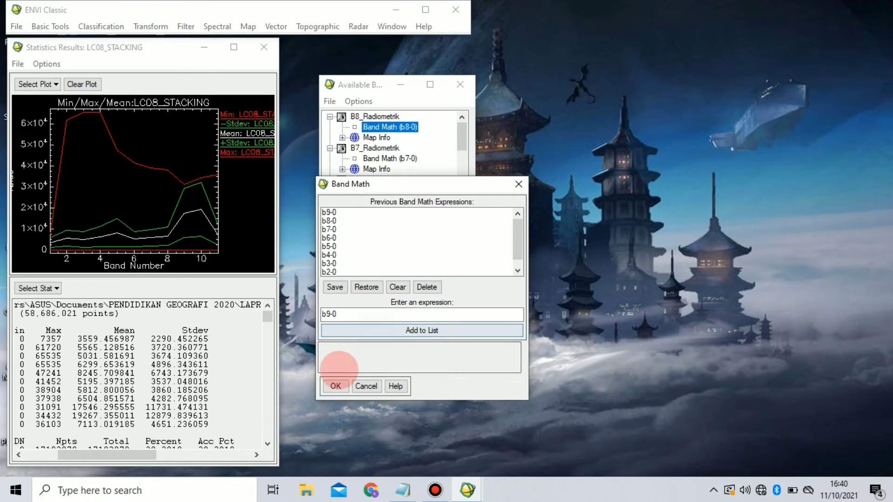
left_click(335, 385)
left_click_drag(382, 292, 512, 280)
scroll(445, 249, "down", 8)
left_click(447, 204)
Set the output file name to B9_Radiometrik in the ACARA 4 folder and run the b9-0 calculation
left_click(412, 382)
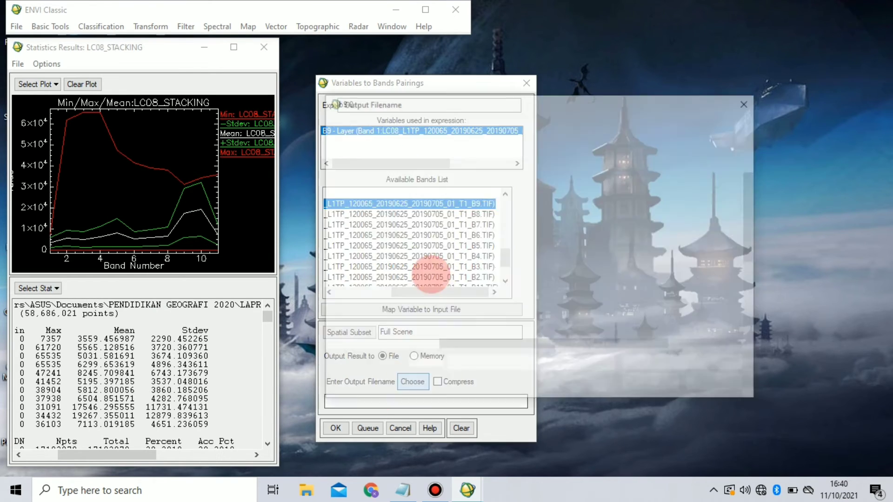
key("BackSpace")
type("9")
left_click(607, 385)
left_click(335, 428)
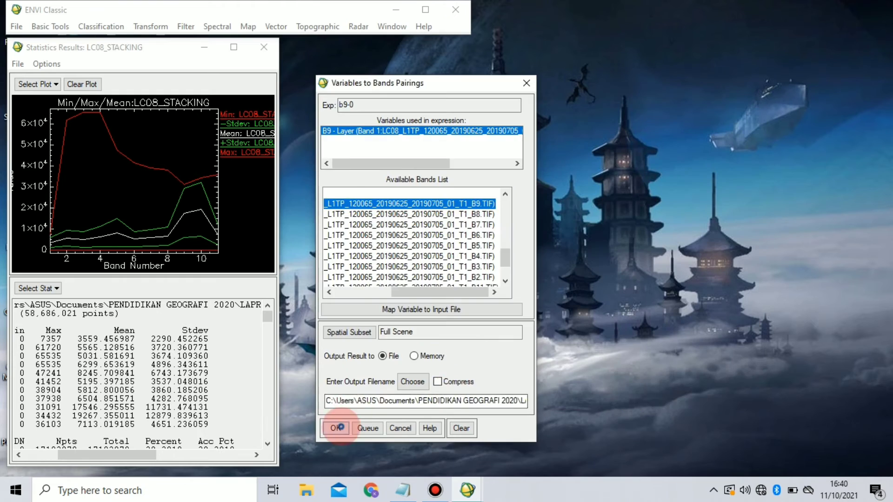
Start a Band Math calculation with the expression b10-0 and pair its variable with the B10 layer
left_click(50, 26)
left_click(69, 199)
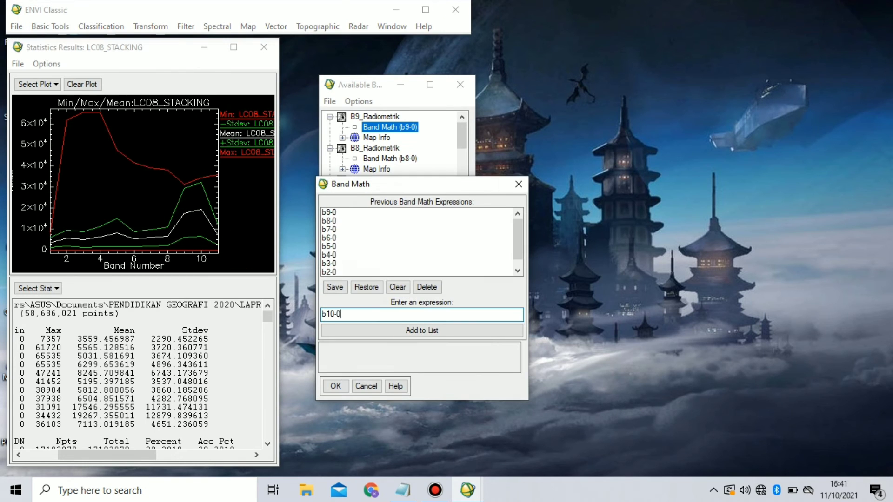
left_click(344, 330)
left_click(330, 314)
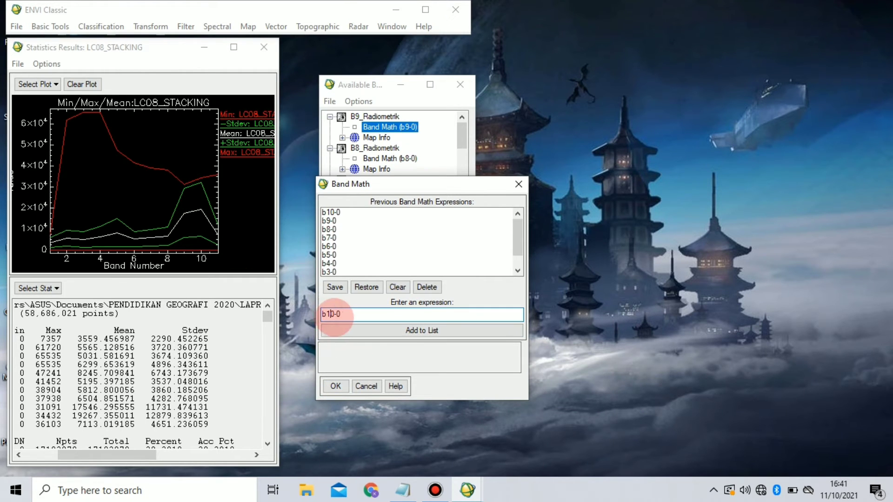
left_click(335, 386)
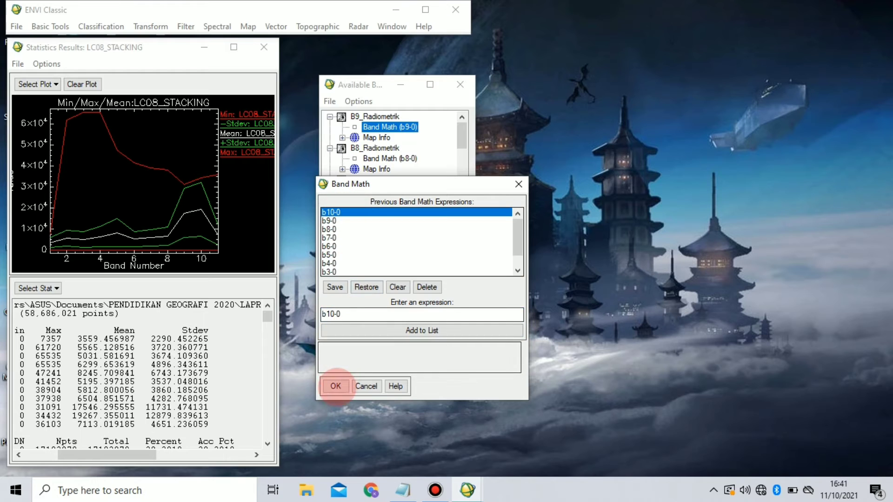
scroll(385, 279, "down", 5)
left_click(491, 256)
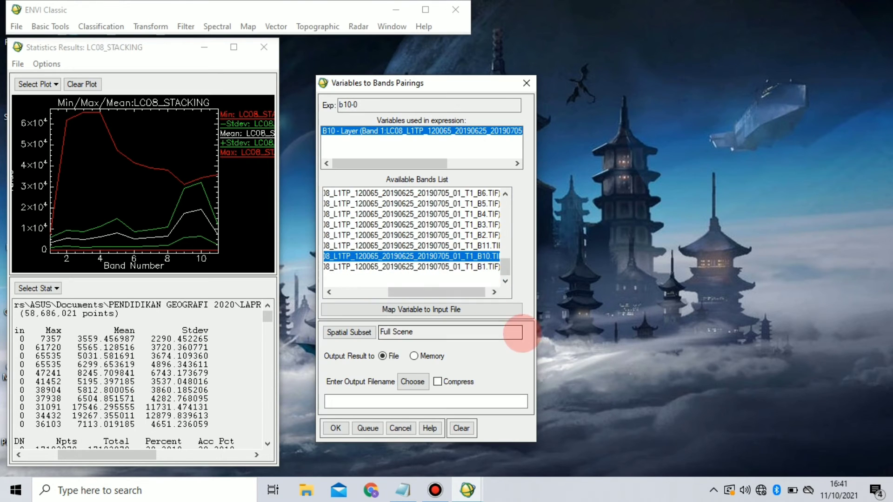
Set the output file name to B10_Radiometrik in the ACARA 4 folder and run the b10-0 calculation
left_click(414, 381)
left_click(457, 367)
key("BackSpace")
type("10")
left_click(637, 385)
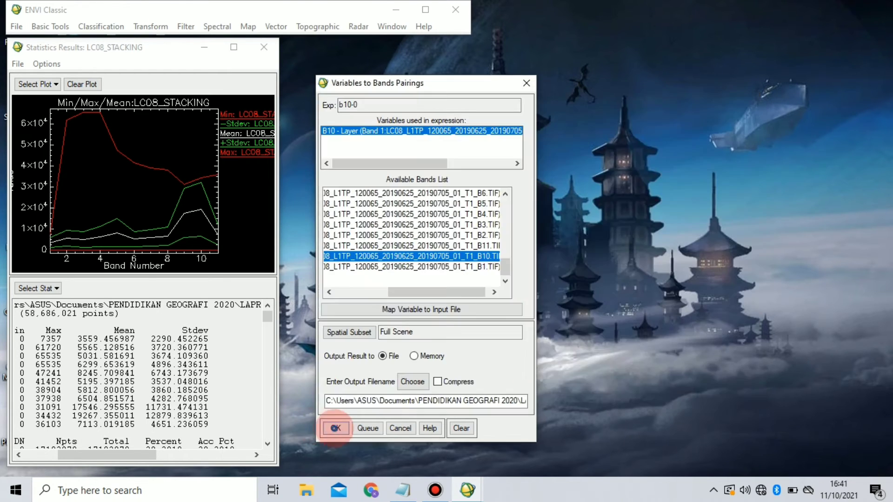
left_click(333, 428)
Start a Band Math calculation with the expression b11-0 and pair its variable with the B11 layer
left_click(49, 28)
left_click(70, 200)
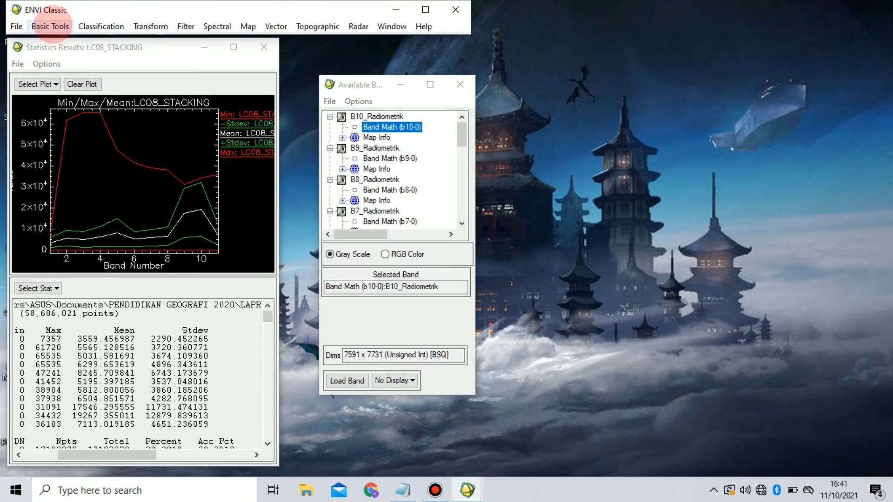
left_click(50, 26)
left_click(70, 199)
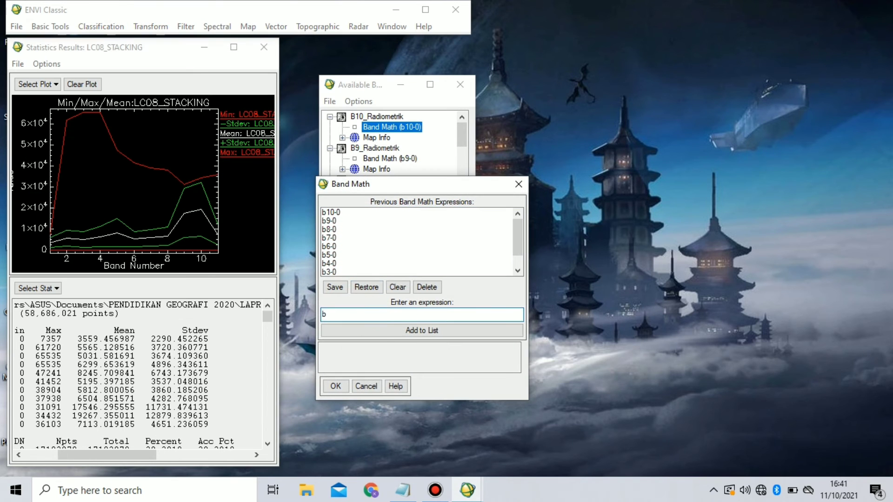
type("b11-0")
left_click(335, 386)
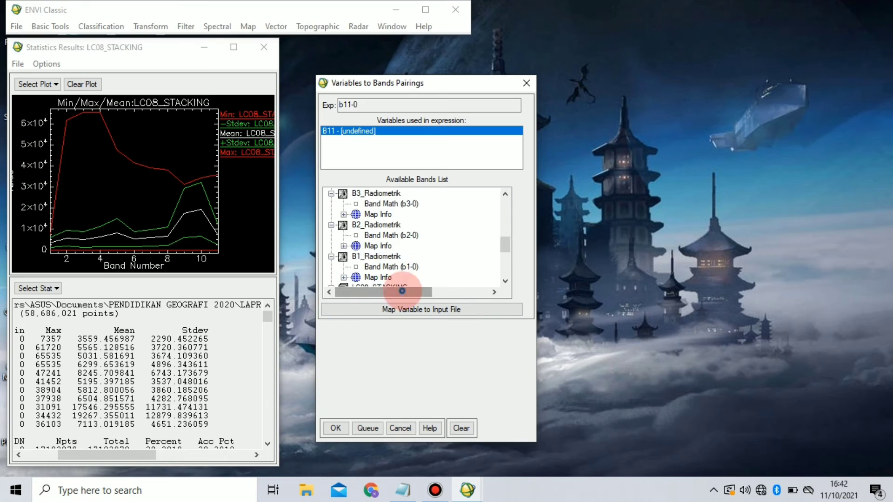
scroll(465, 260, "down", 10)
left_click(484, 247)
Set the output file name to B11_Radiometrik in the ACARA 4 folder and run the b11-0 calculation
left_click(413, 381)
left_click(457, 366)
key("BackSpace")
type("11")
key("Return")
left_click(336, 427)
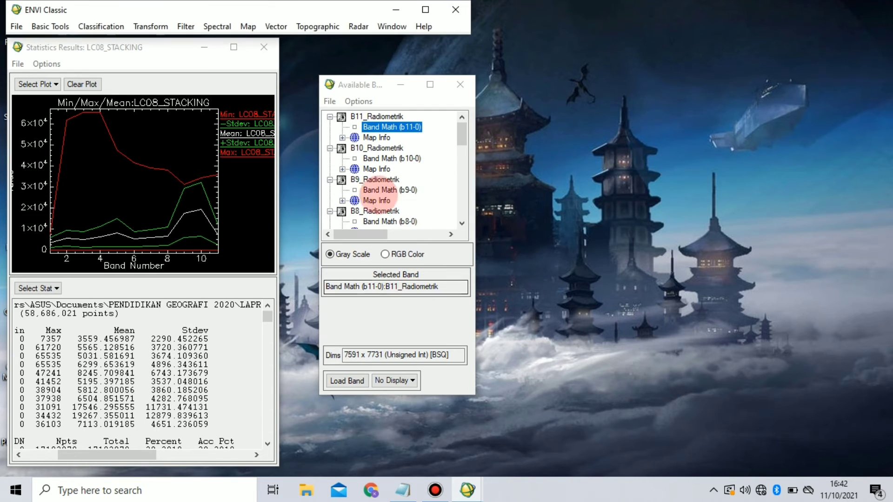
Start Layer Stacking and import the B1_Radiometrik through B11_Radiometrik files as its input
left_click_drag(351, 62, 340, 56)
left_click(50, 26)
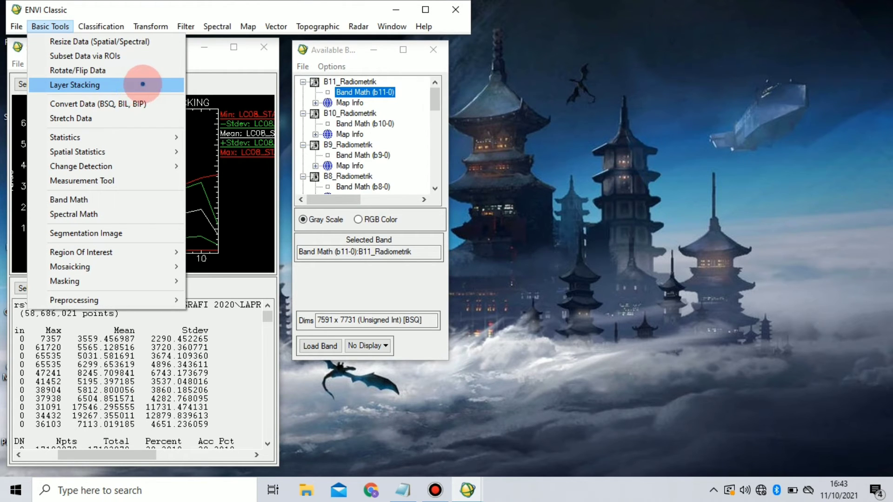
left_click(142, 84)
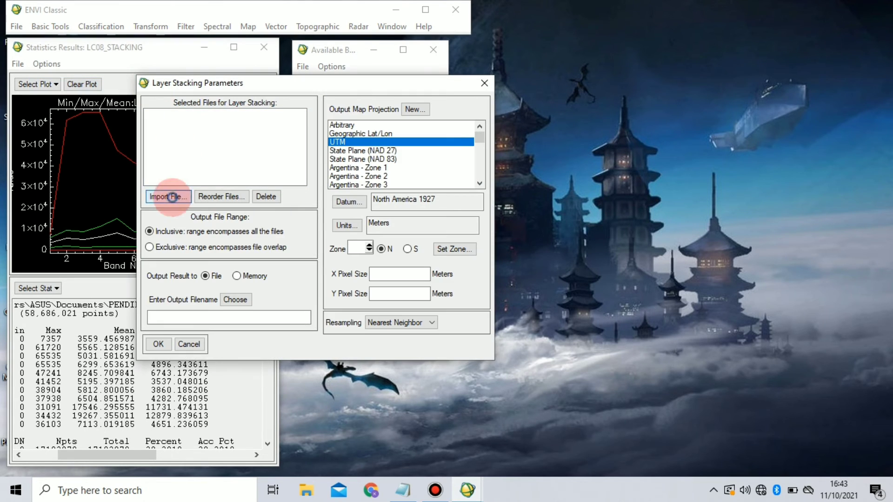
left_click(171, 197)
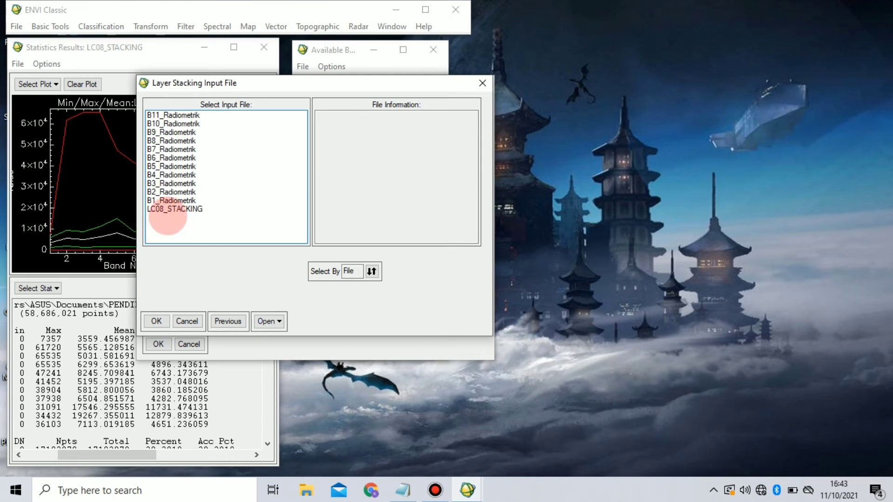
left_click(174, 191)
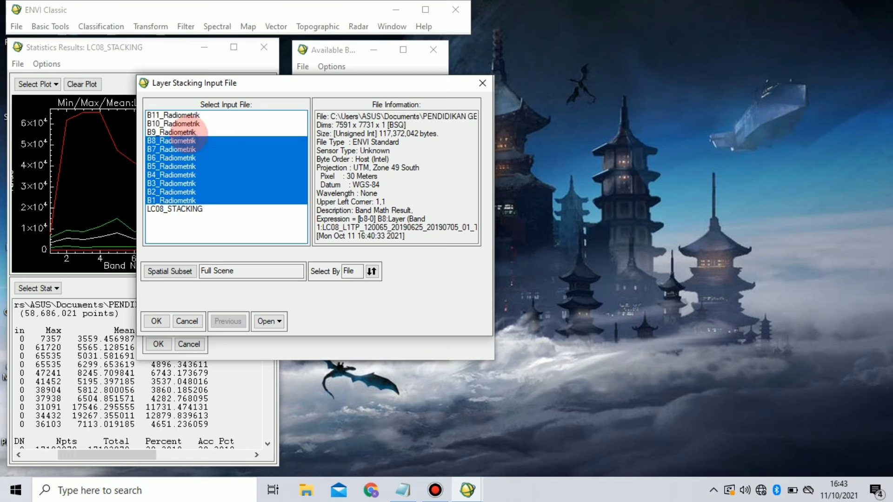
left_click_drag(191, 126, 193, 118)
left_click(157, 321)
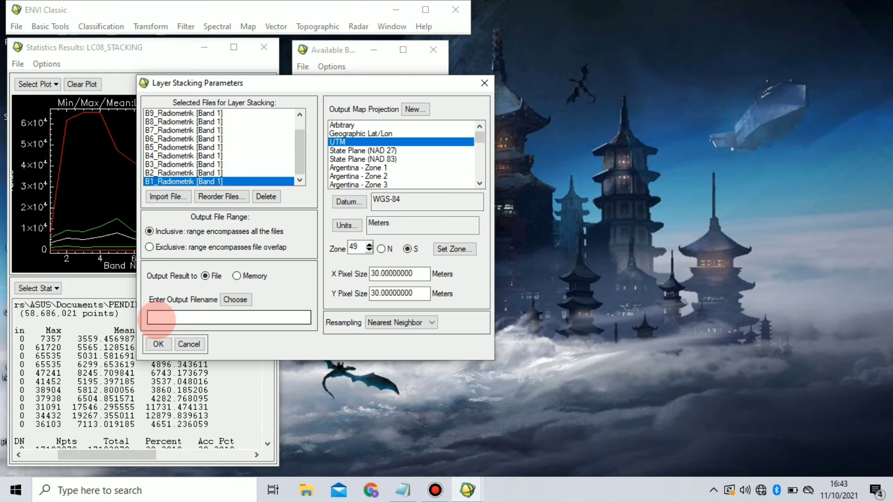
Set the stack's output file name to LC08_STACKING_radiometrik in the ACARA 4 folder and run the layer stacking
left_click(234, 300)
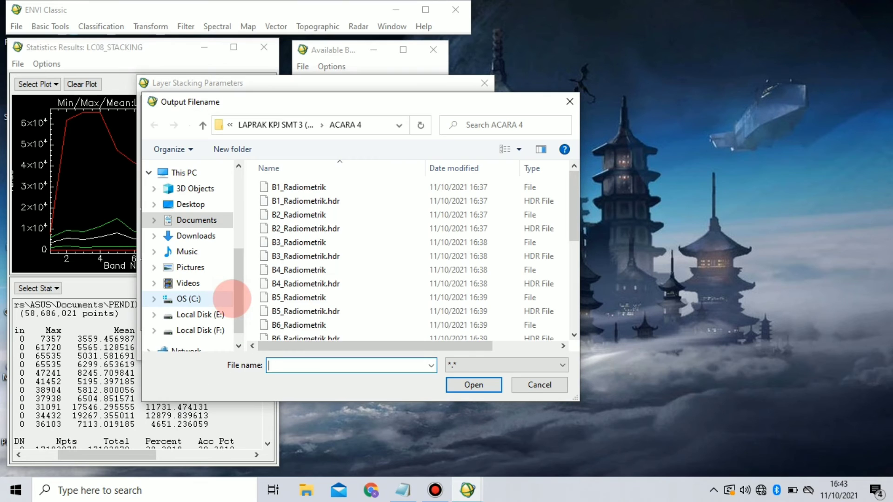
scroll(299, 302, "down", 5)
left_click(303, 305)
left_click(341, 366)
left_click(342, 365)
type("_radiometrik")
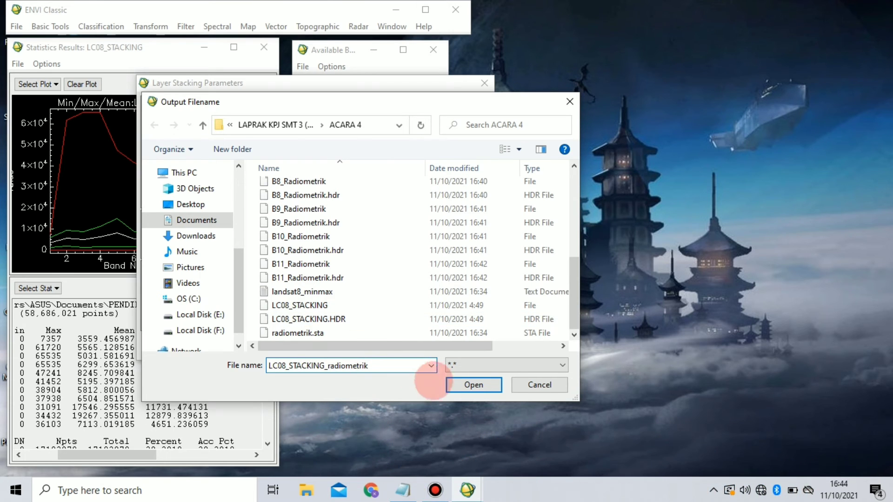
left_click(469, 385)
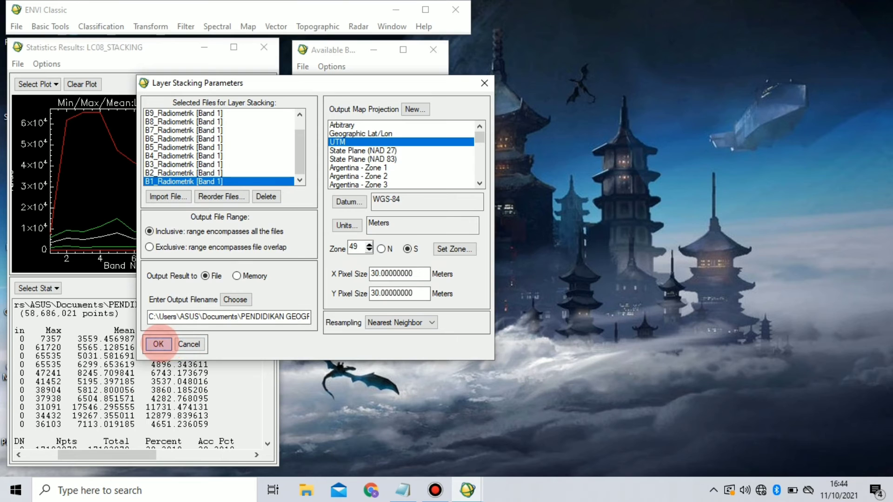
left_click(158, 344)
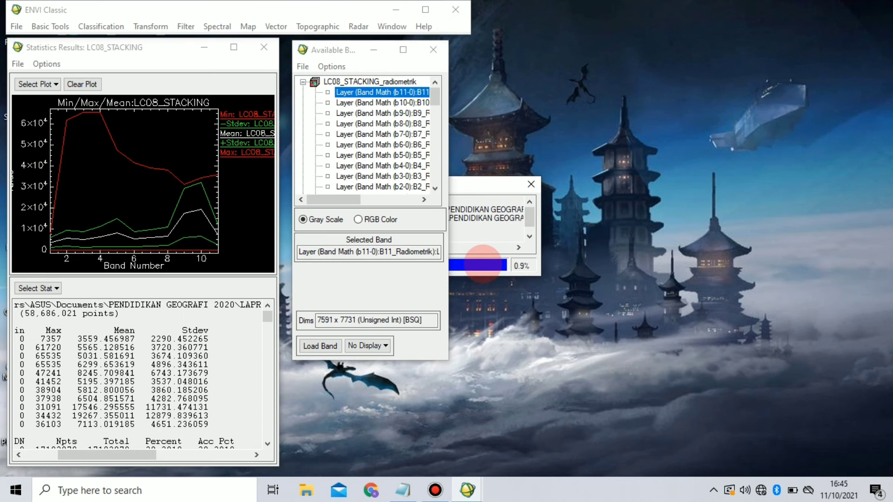
Start Compute Statistics with LC08_STACKING_radiometrik as the input file
left_click(49, 26)
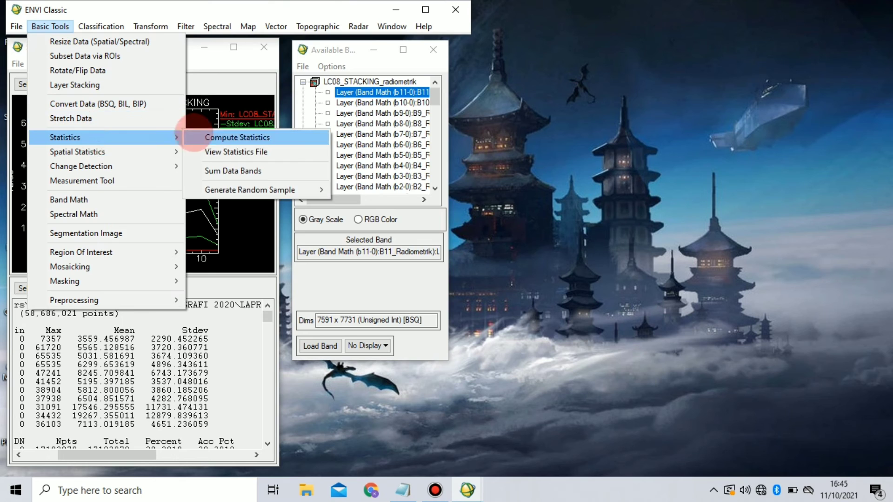
left_click(205, 135)
left_click(238, 115)
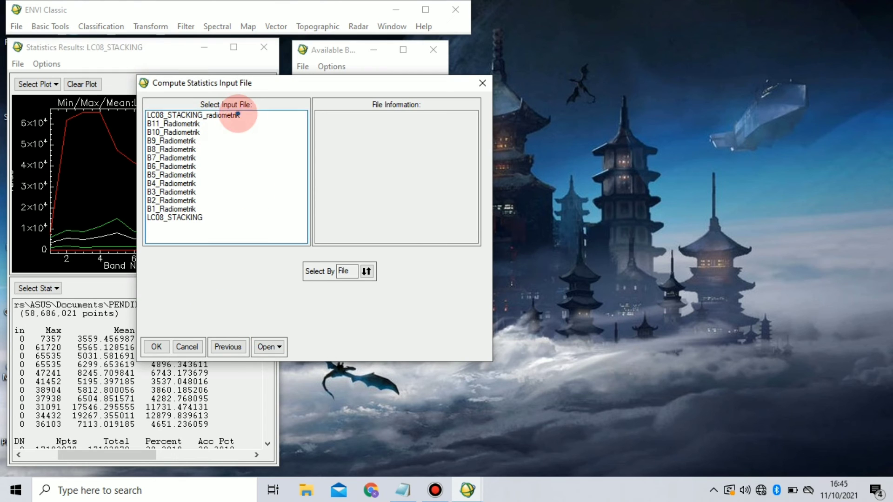
left_click(156, 346)
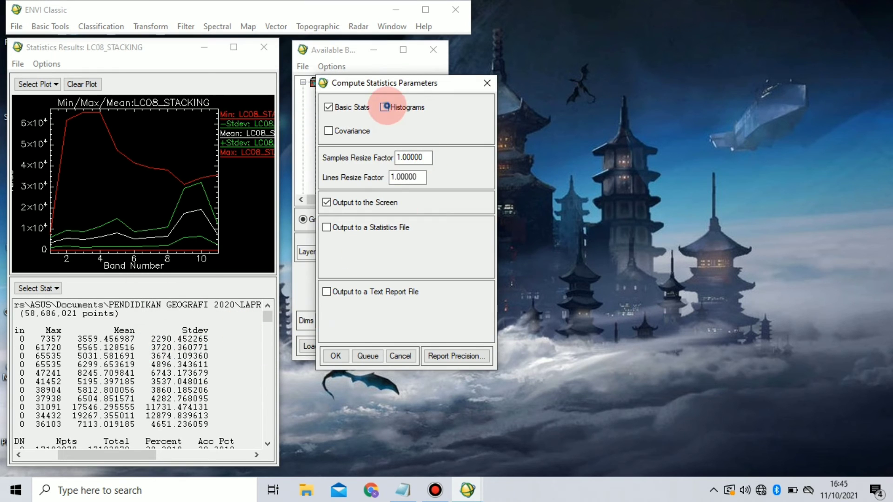
Enable histograms, output to a statistics file and output to a text report file, and run the statistics computation
left_click(349, 227)
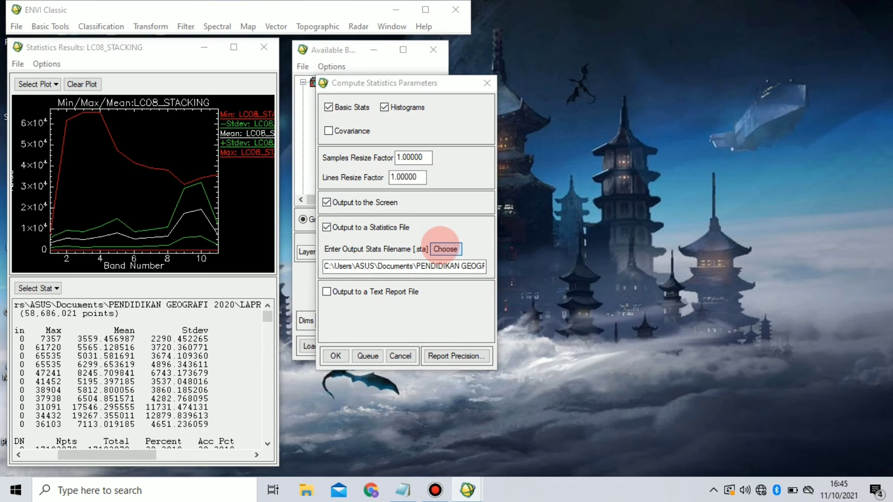
left_click(445, 249)
key("Return")
left_click(389, 292)
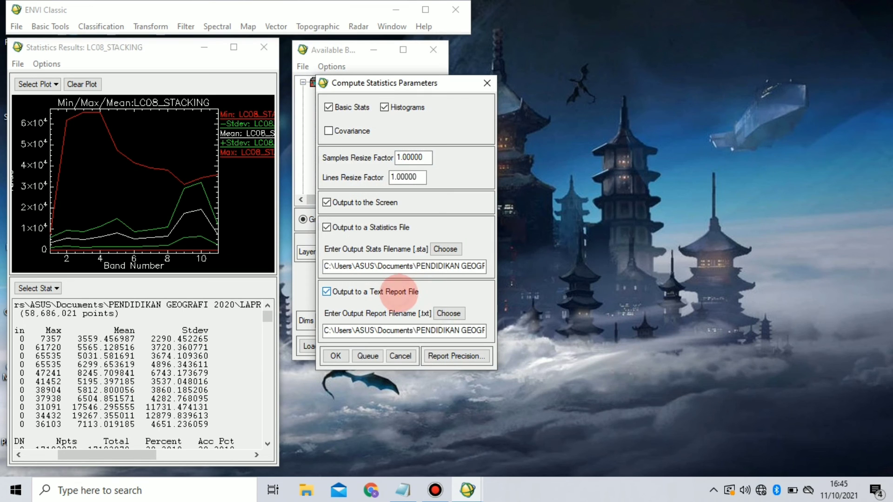
left_click(448, 313)
left_click(644, 385)
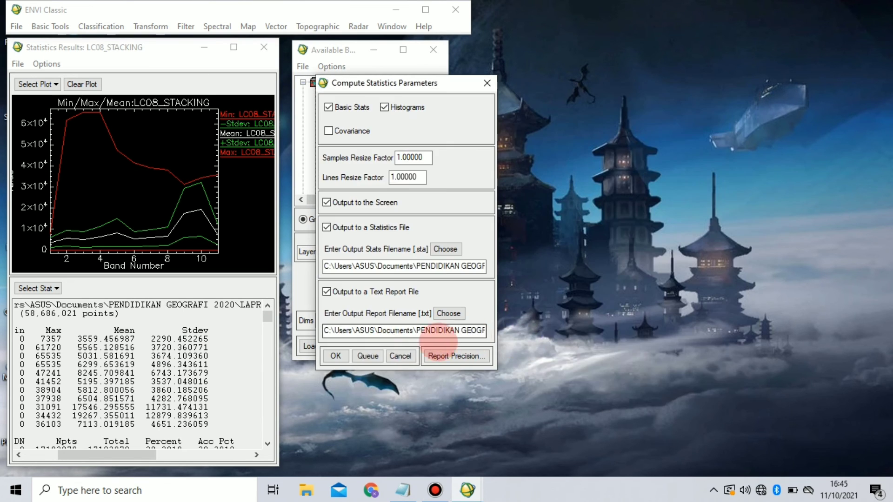
left_click(336, 355)
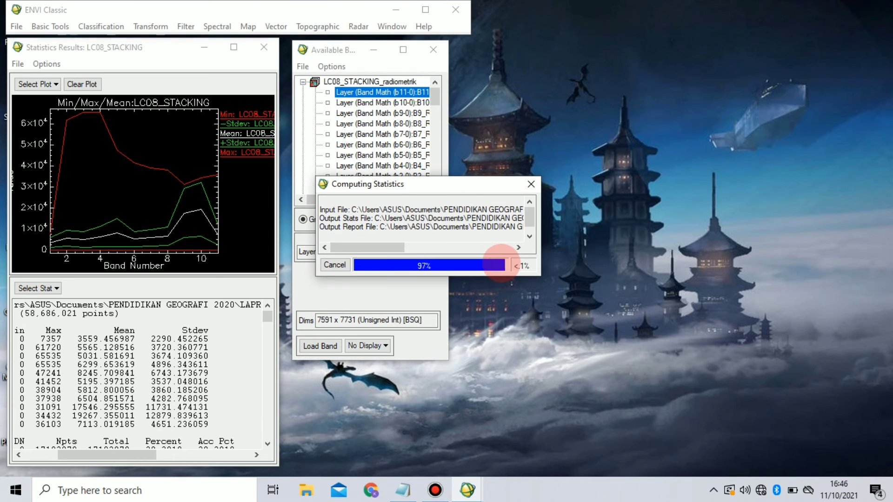
Place the LC08_STACKING_radiometrik statistics window beside the LC08_STACKING one, extend it to the same height, and bring both tables' band rows into view
left_click(368, 48)
left_click_drag(410, 84, 370, 45)
left_click_drag(402, 421, 409, 467)
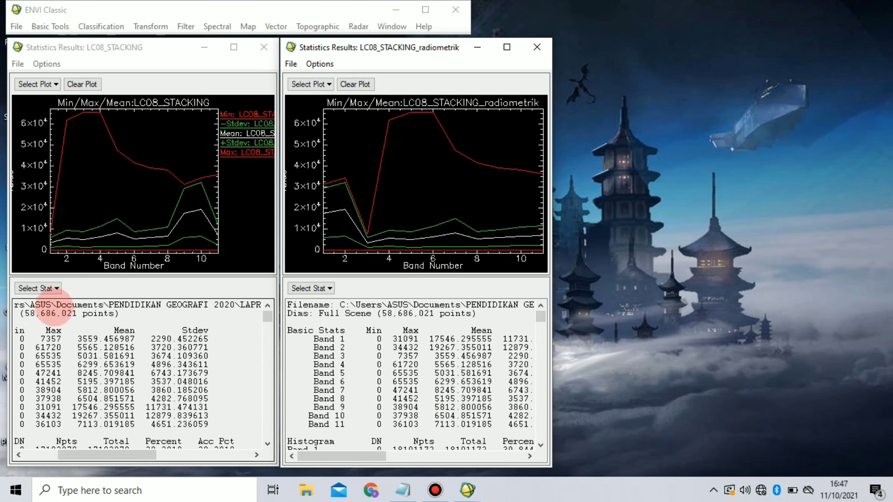
left_click_drag(117, 455, 92, 457)
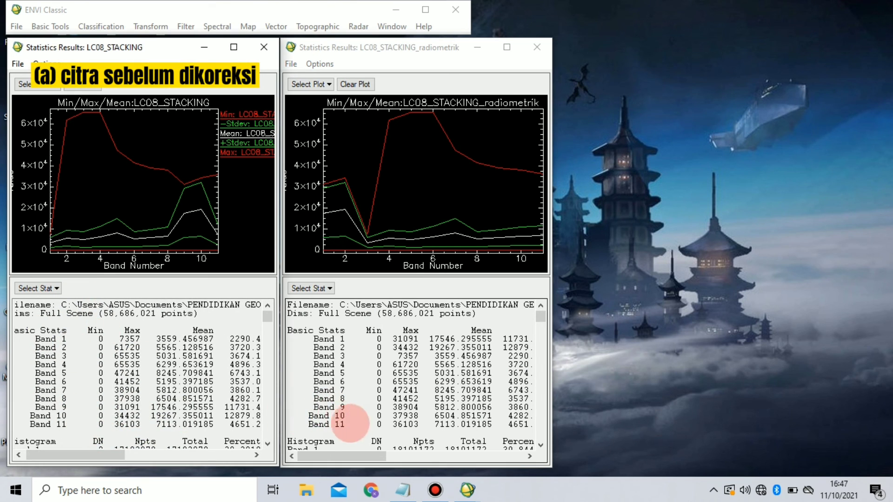
Copy the Basic Stats table for Bands 1 to 11 from the LC08_STACKING_radiometrik statistics results
left_click_drag(289, 330, 288, 432)
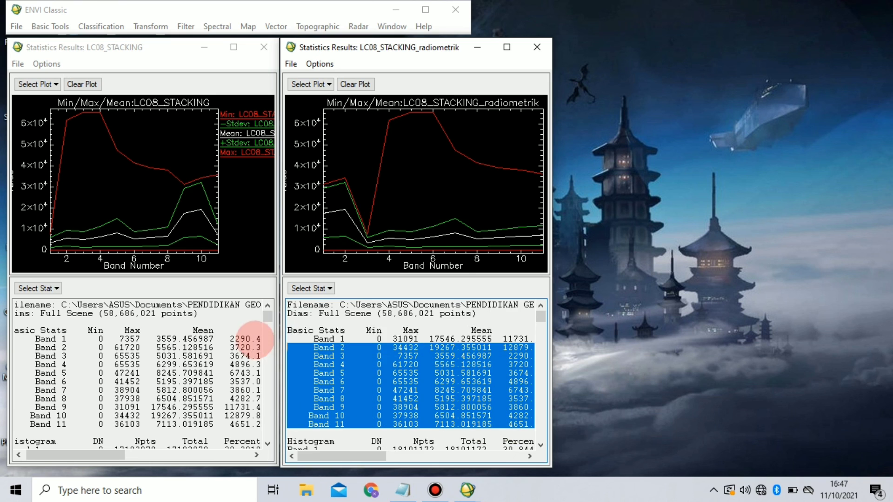
right_click(338, 355)
left_click(370, 250)
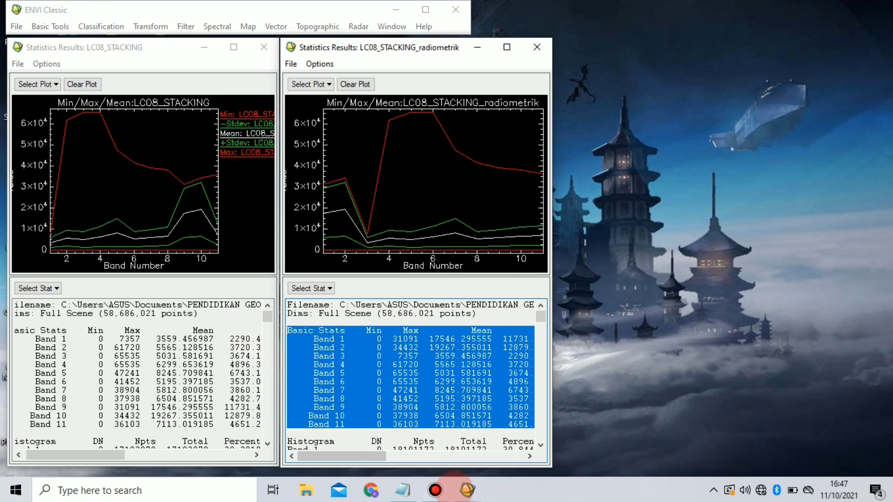
Switch to Notepad, paste the copied table below the existing Basic Stats table, and minimize Notepad to return to the statistics results
left_click(403, 490)
left_click(225, 310)
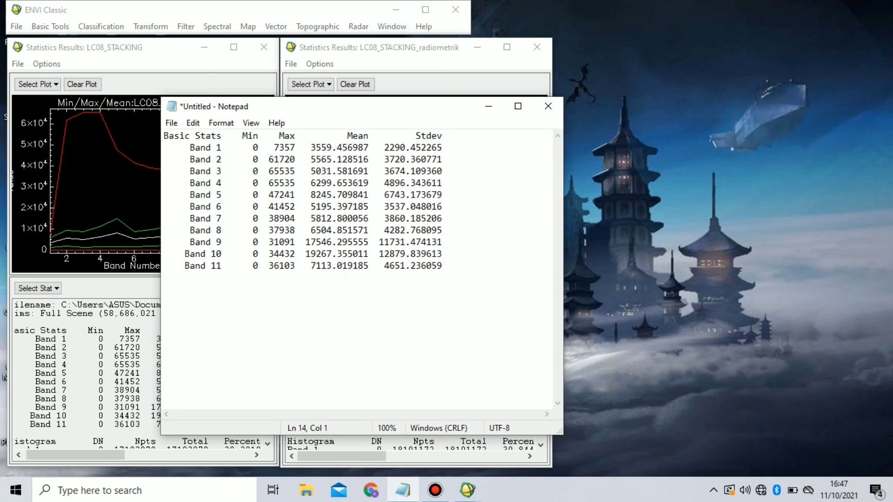
right_click(231, 302)
left_click(279, 159)
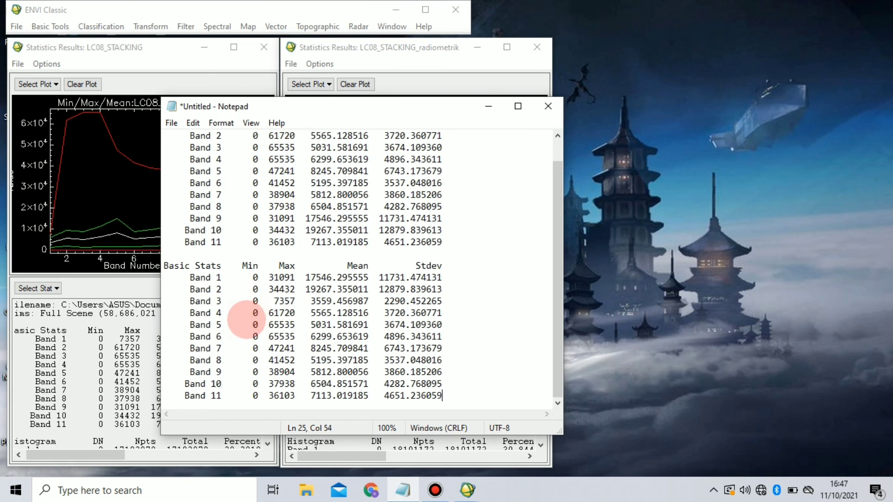
scroll(218, 217, "up", 1)
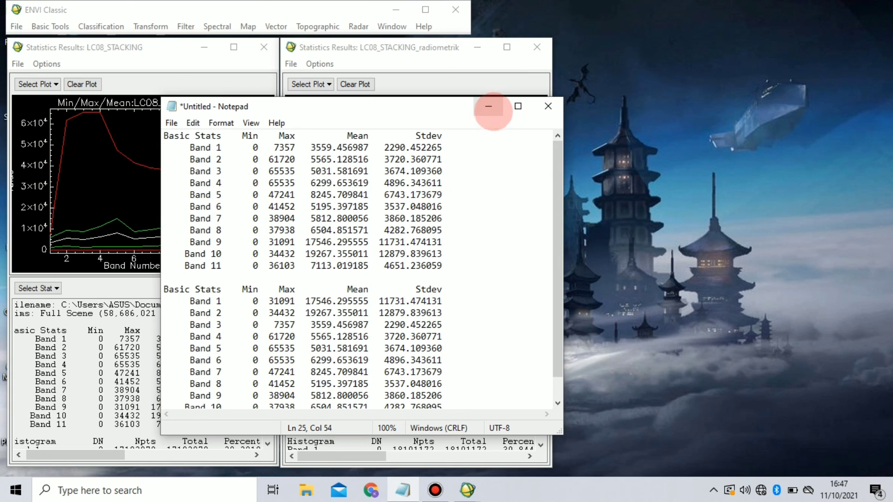
left_click(489, 108)
left_click(418, 415)
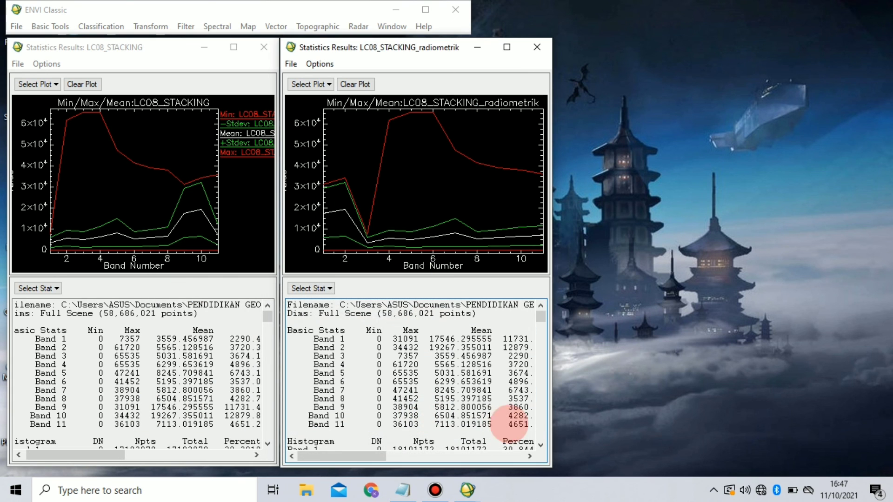